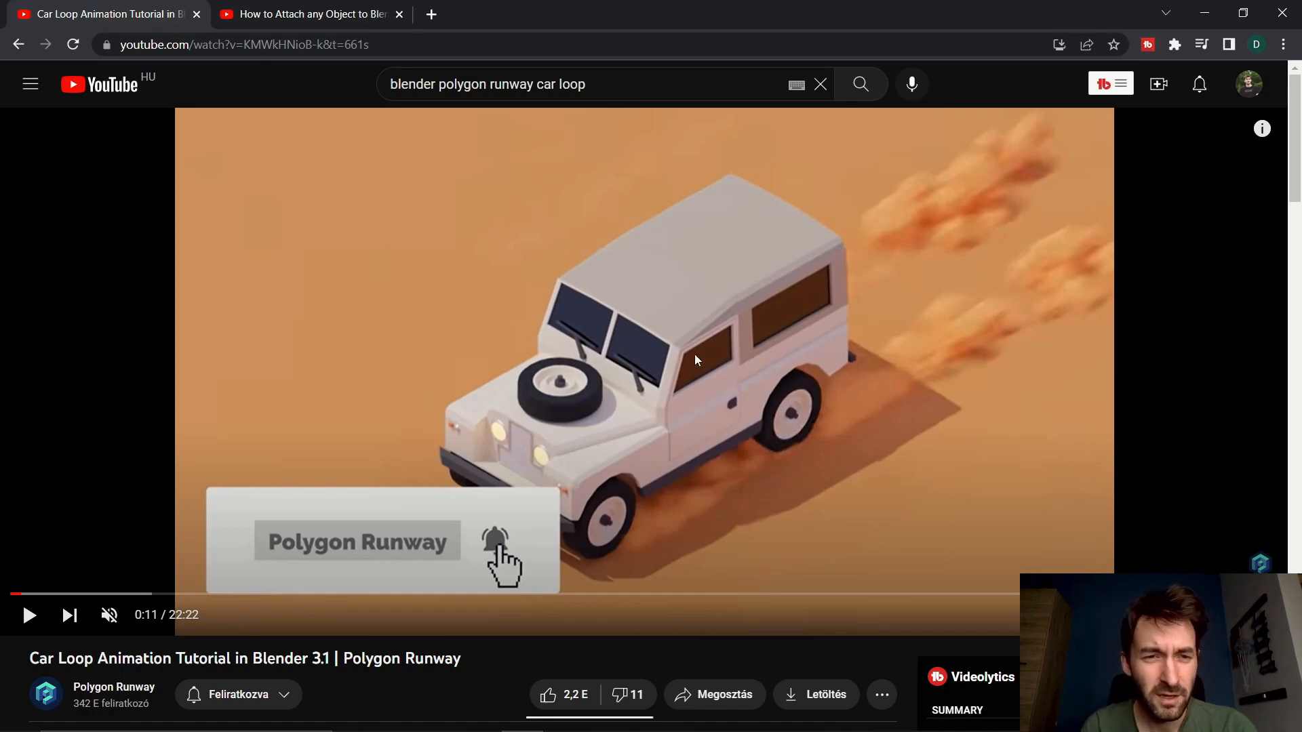
# - Play a few seconds of the tutorial on attaching objects to Blender's hair system, and pause it
pyautogui.click(293, 20)
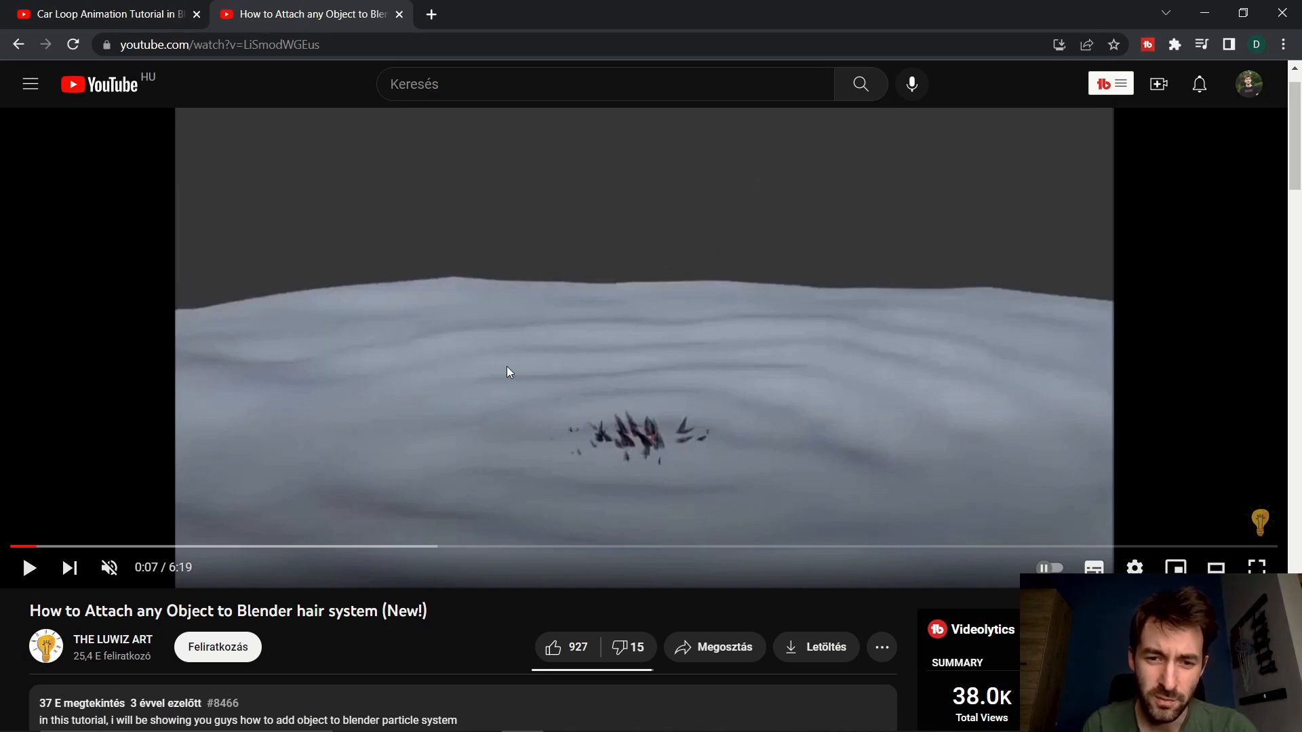
pyautogui.click(28, 570)
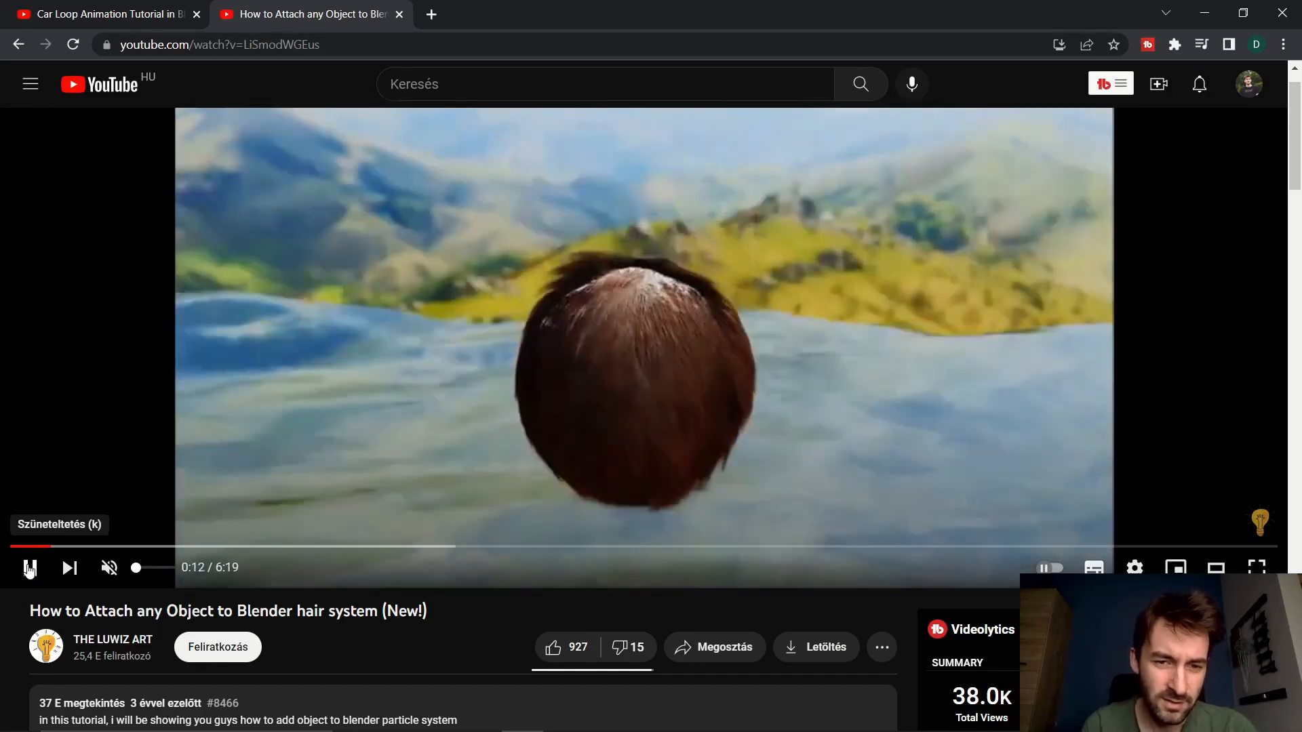
pyautogui.click(27, 569)
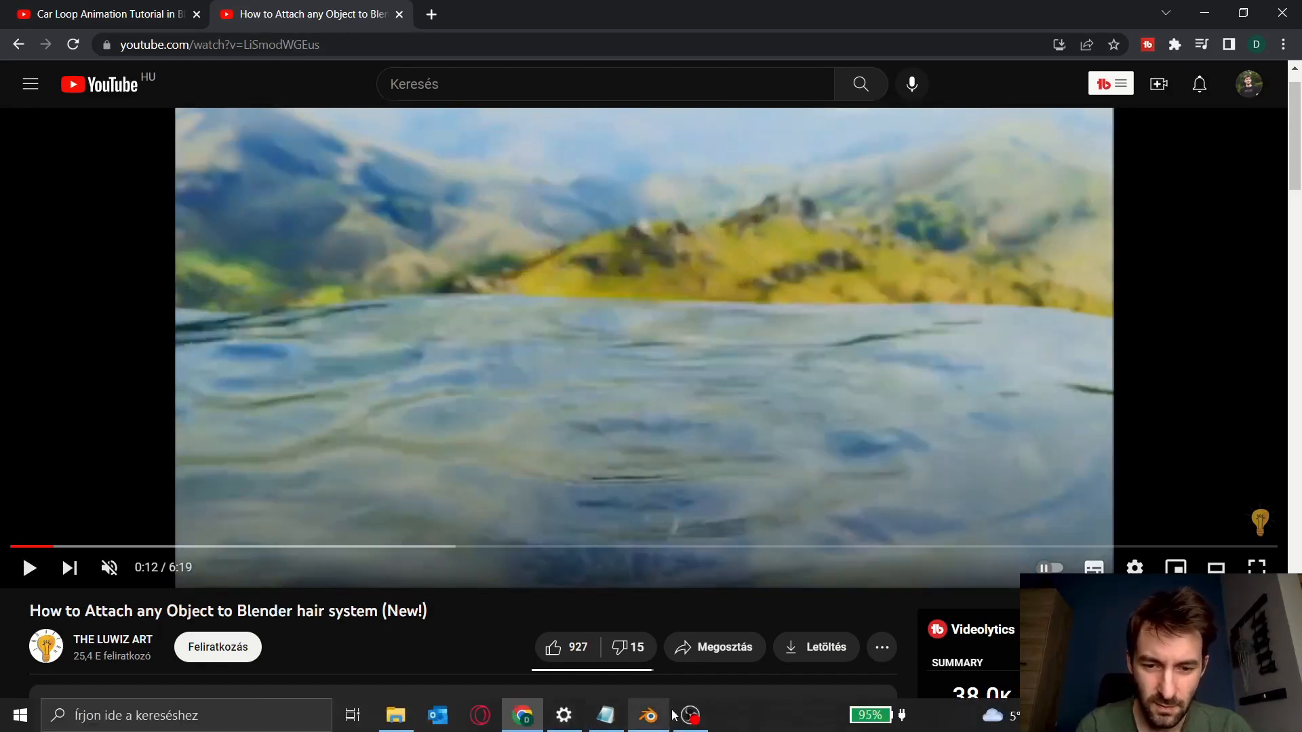
# - Switch to Blender and play part of the tractor scene's animation to preview the moving ground
pyautogui.click(648, 715)
pyautogui.keyDown('shift'); pyautogui.moveTo(486, 400); pyautogui.dragTo(535, 399, button='middle'); pyautogui.keyUp('shift')
pyautogui.scroll(1, 542, 388)
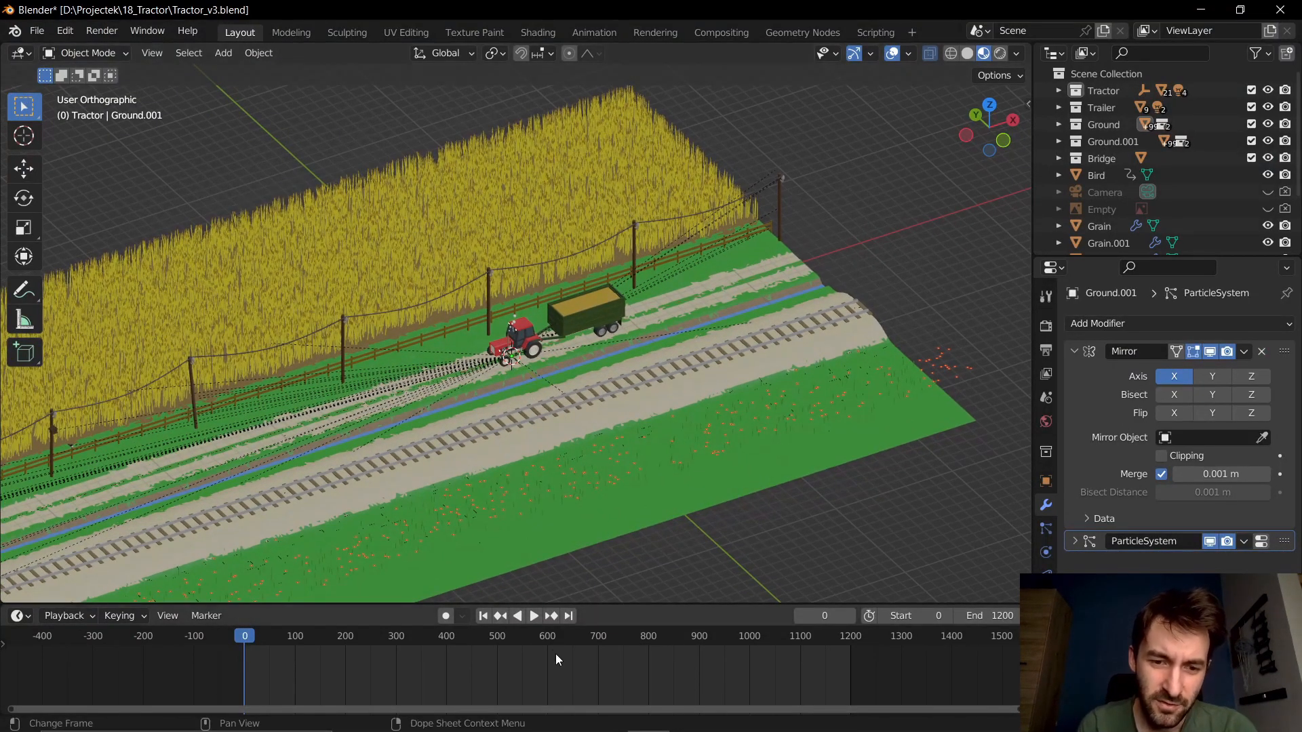
pyautogui.click(533, 615)
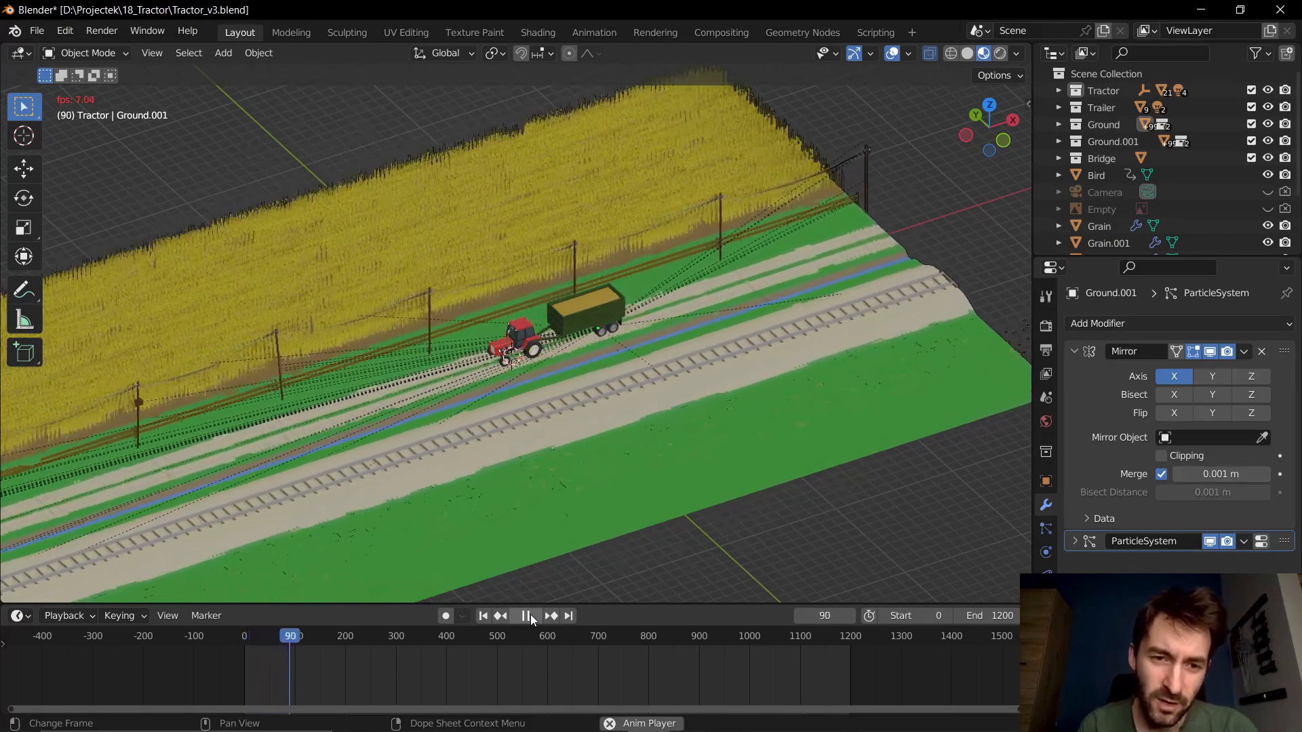
pyautogui.click(530, 614)
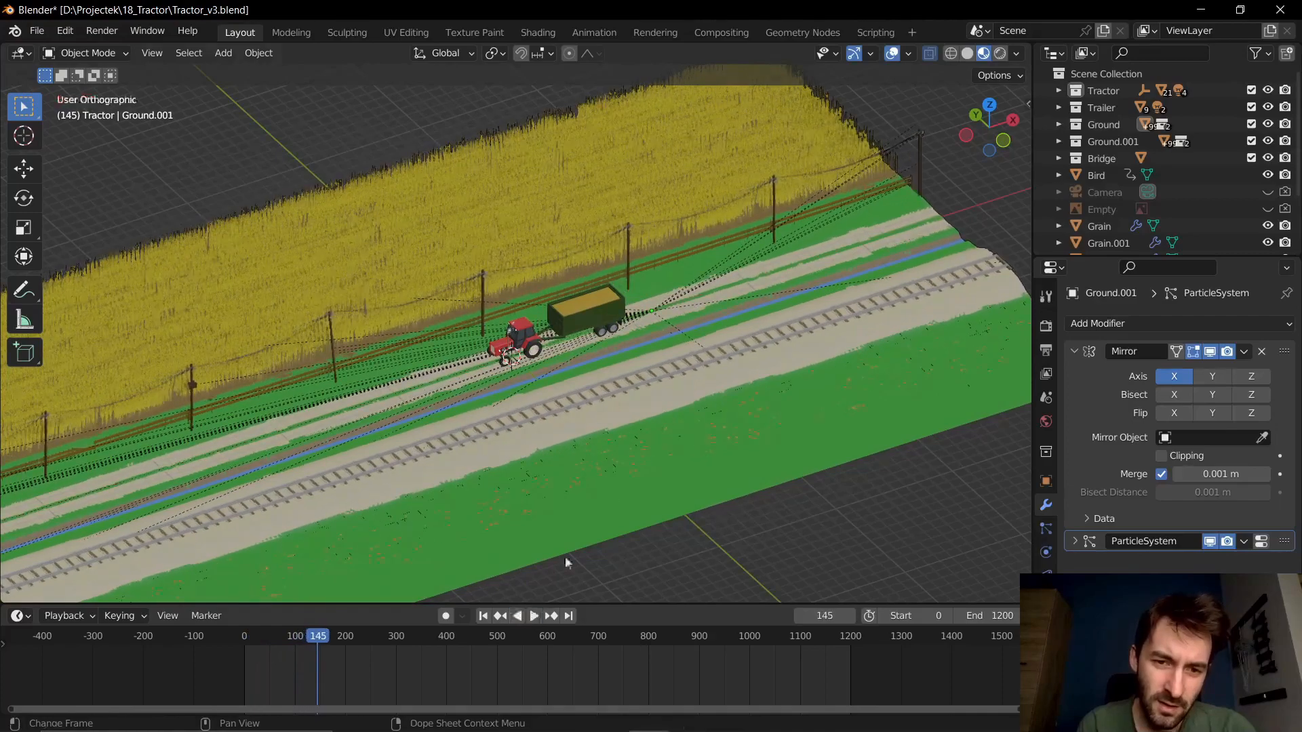
# - Select the ground section beside the tractor and examine its extent and keyframes along the track
pyautogui.scroll(-1, 748, 345)
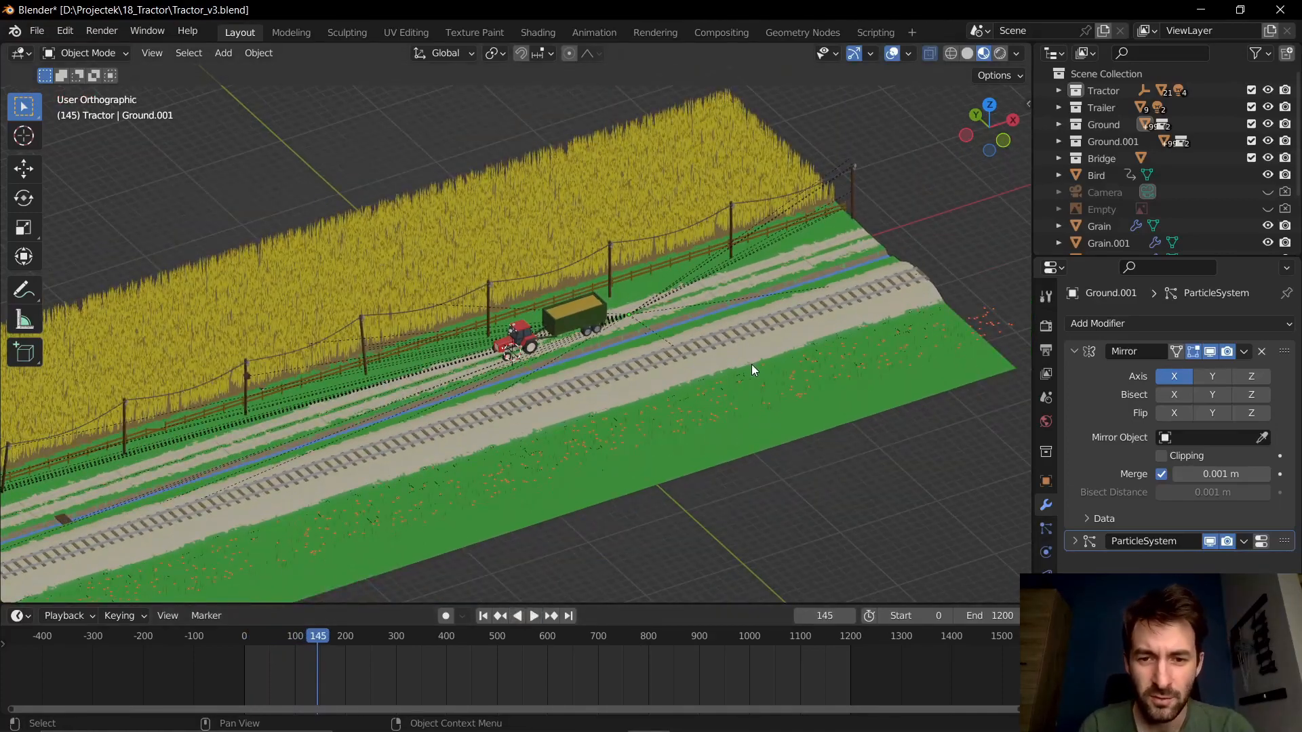
pyautogui.click(758, 357)
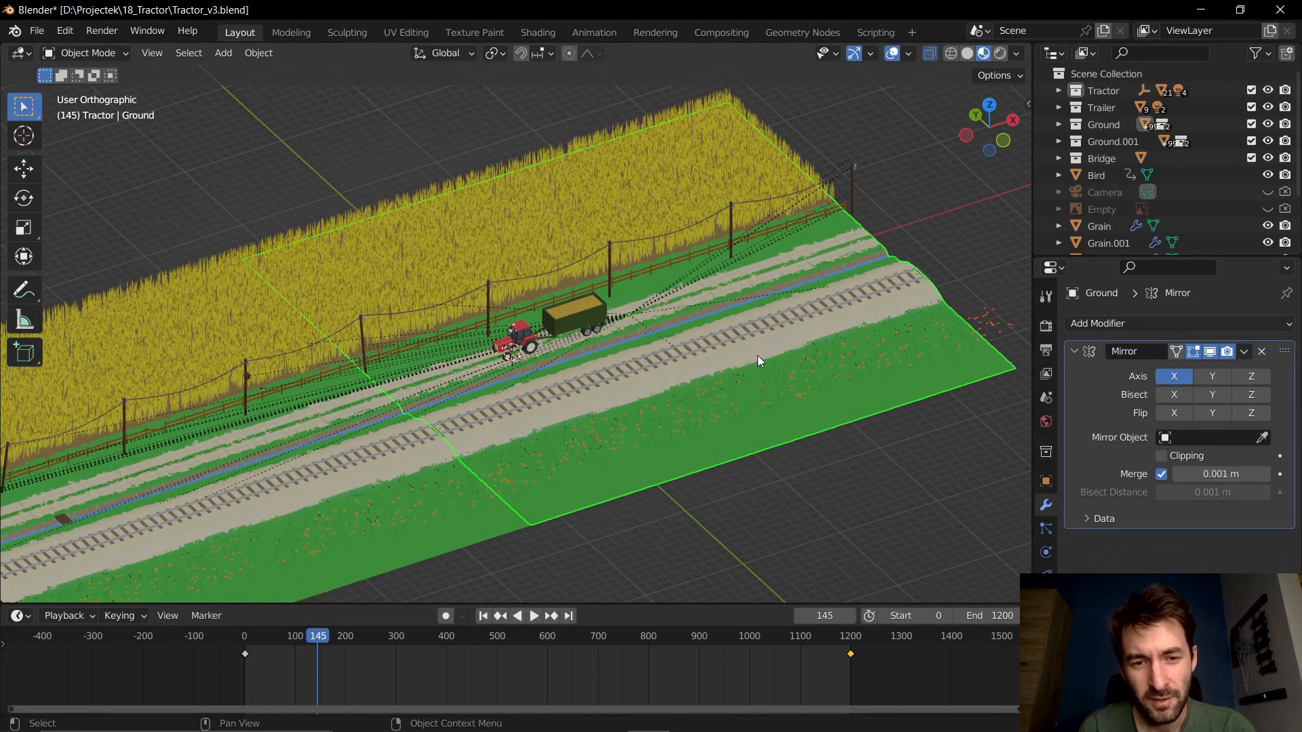
pyautogui.scroll(-4, 754, 356)
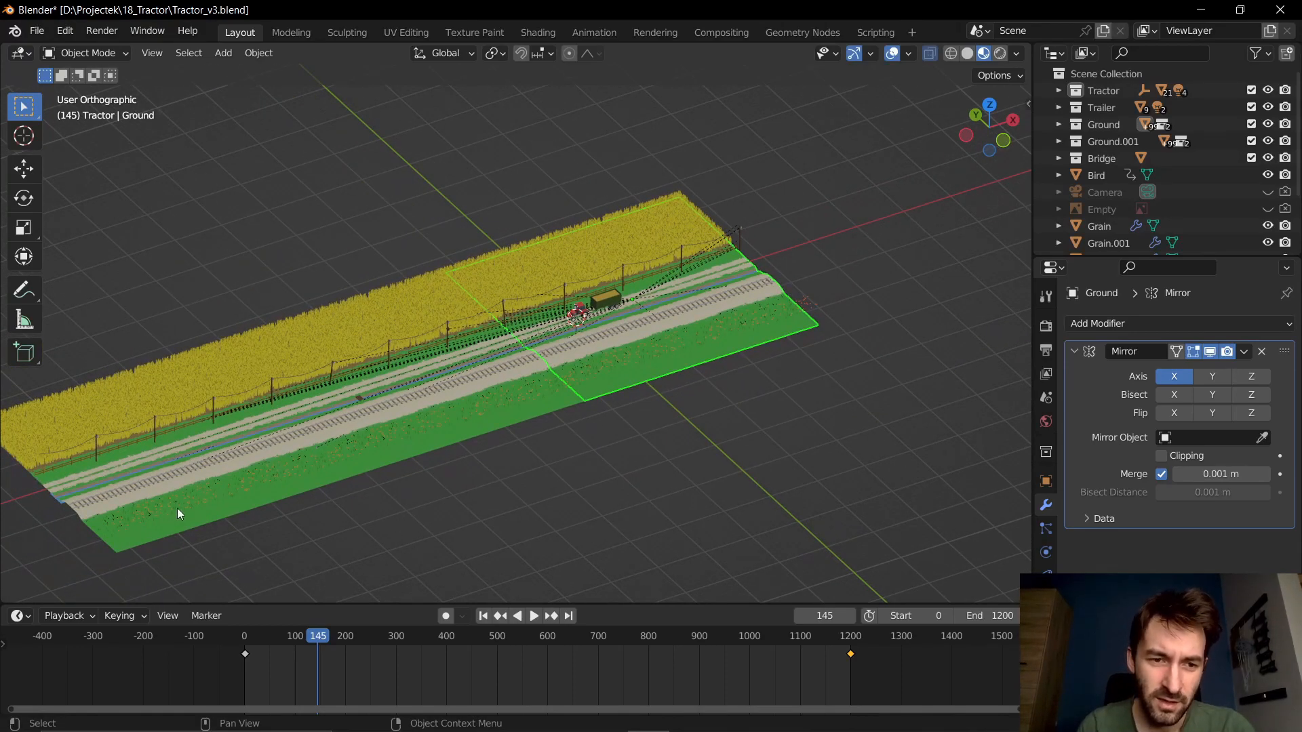
pyautogui.scroll(4, 494, 389)
pyautogui.keyDown('shift'); pyautogui.moveTo(665, 375); pyautogui.dragTo(431, 470, button='middle'); pyautogui.keyUp('shift')
pyautogui.scroll(2, 434, 469)
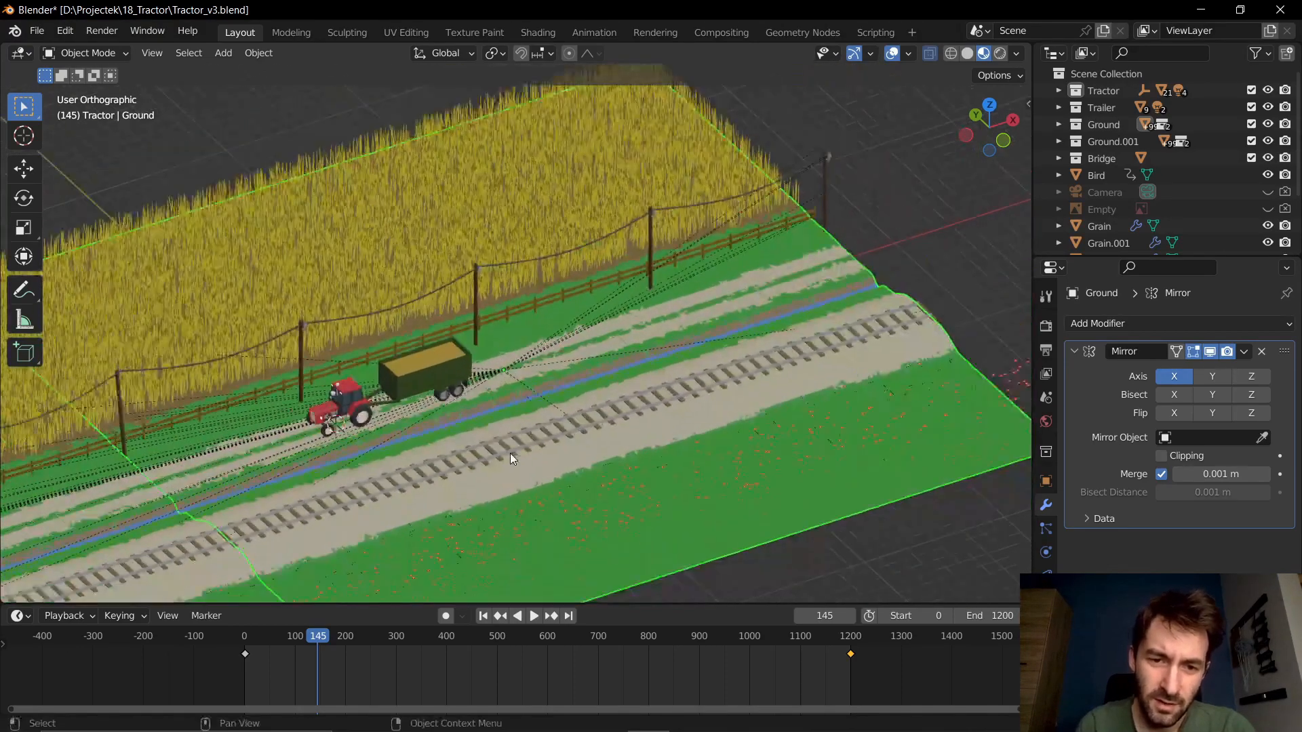
pyautogui.keyDown('shift'); pyautogui.moveTo(703, 447); pyautogui.dragTo(697, 421, button='middle'); pyautogui.keyUp('shift')
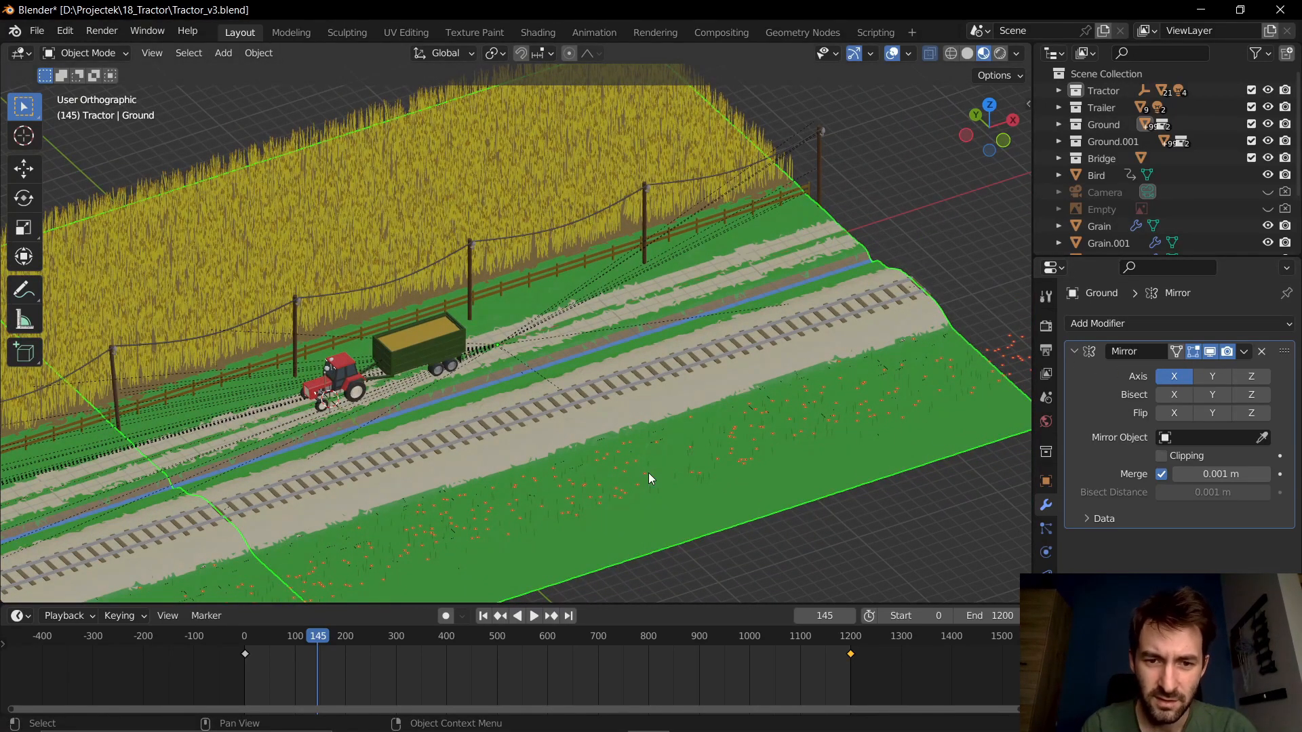
pyautogui.scroll(-1, 649, 473)
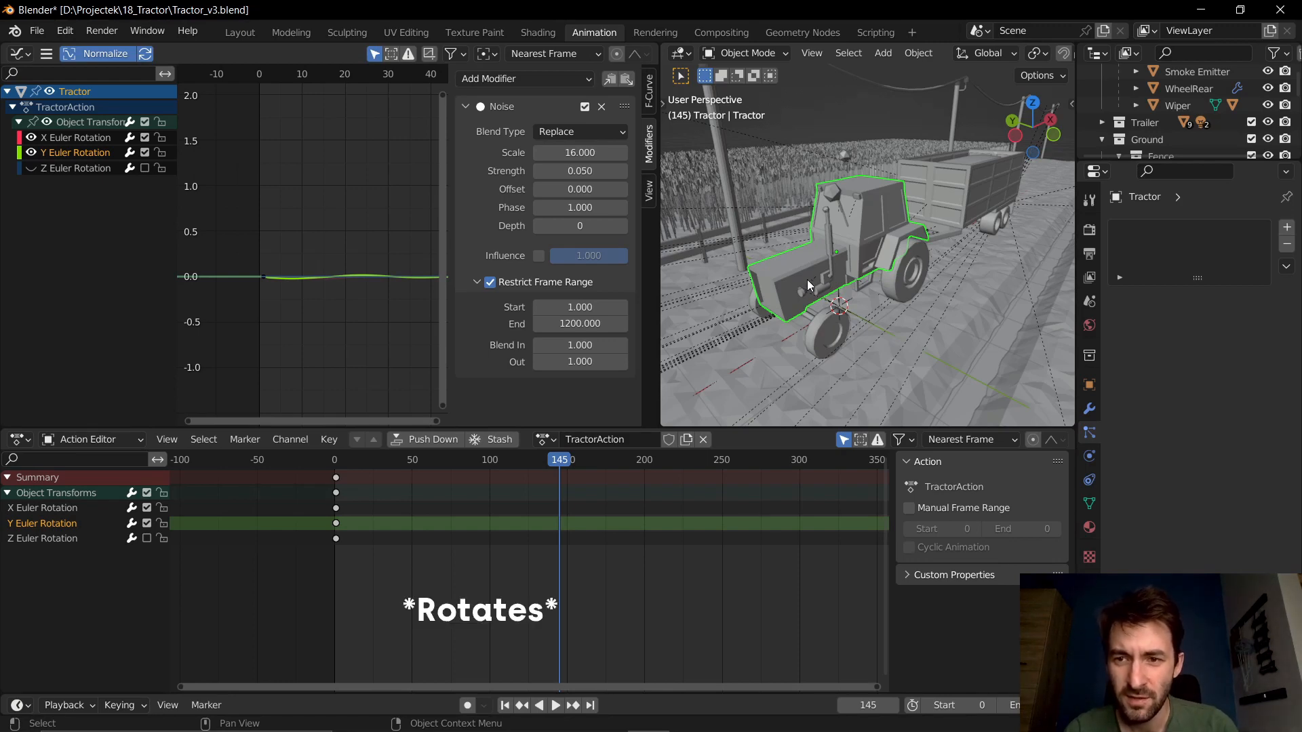
# - Select the tractor's front axle to inspect its rotation noise, and play the animation briefly
pyautogui.click(811, 316)
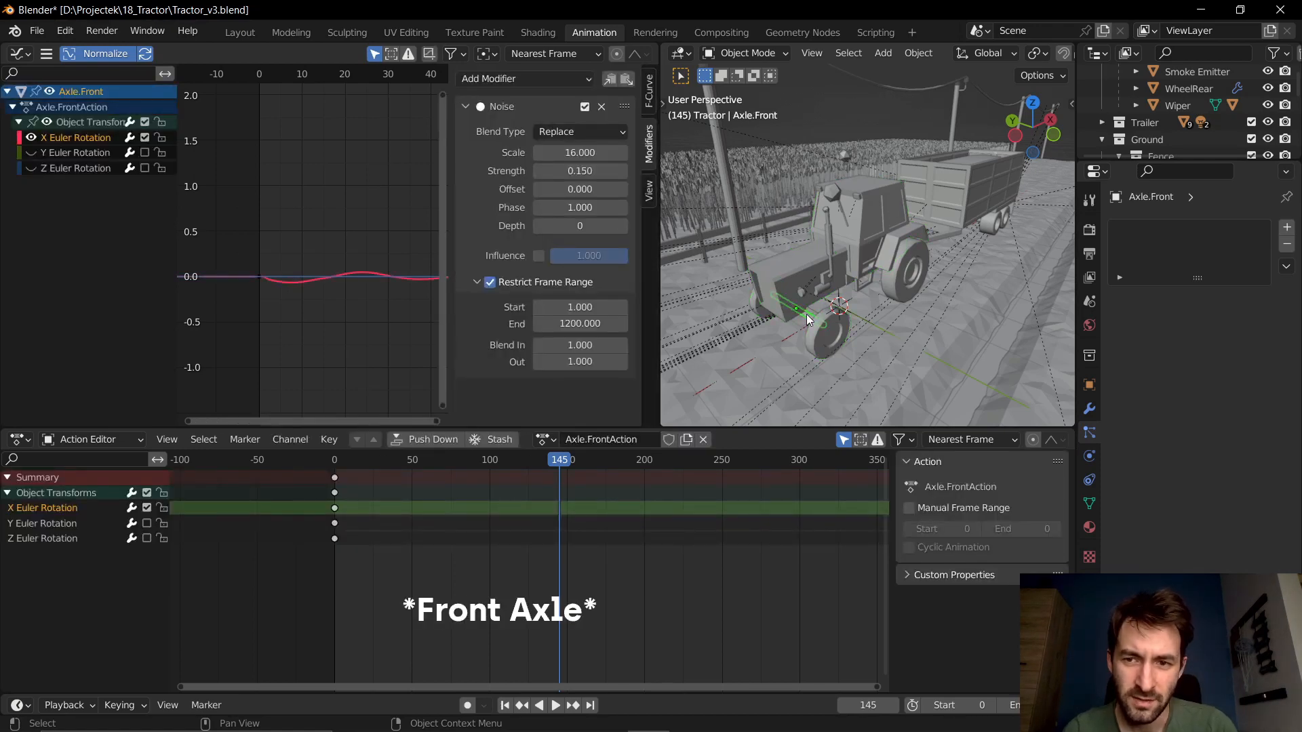
pyautogui.press('space')
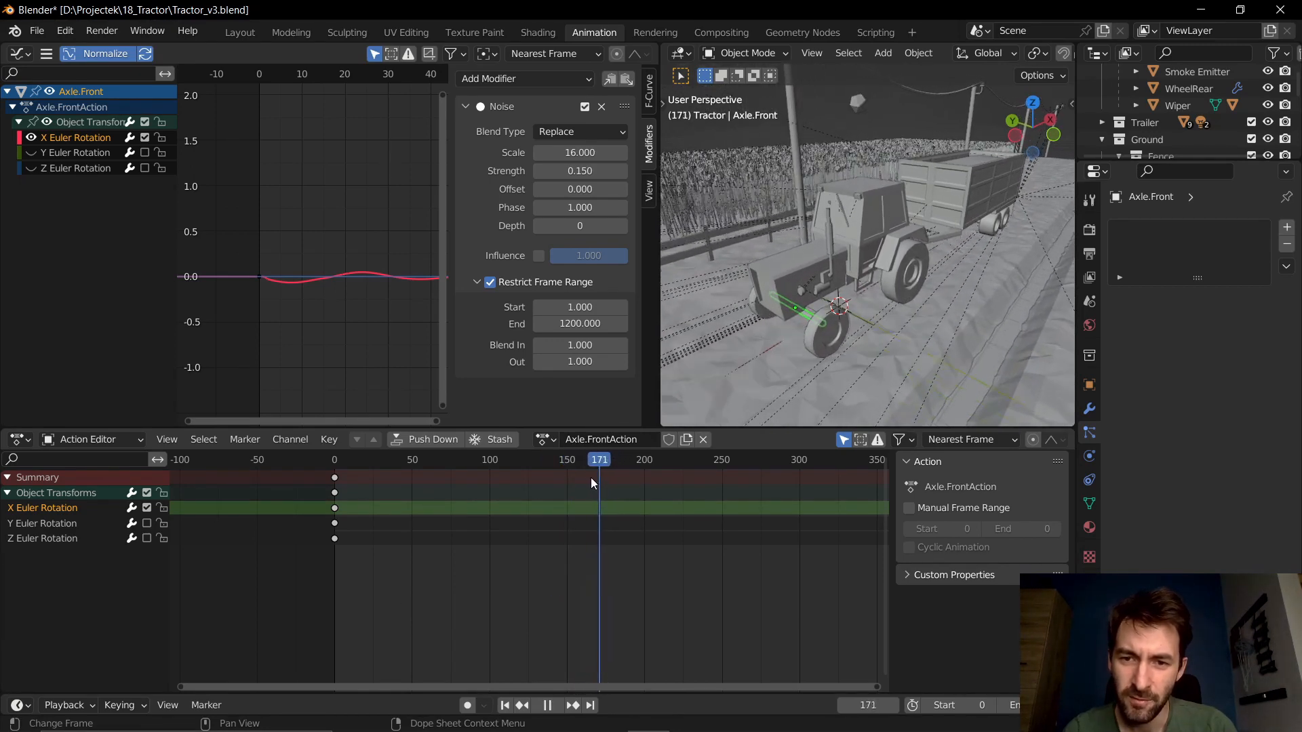
pyautogui.press('space')
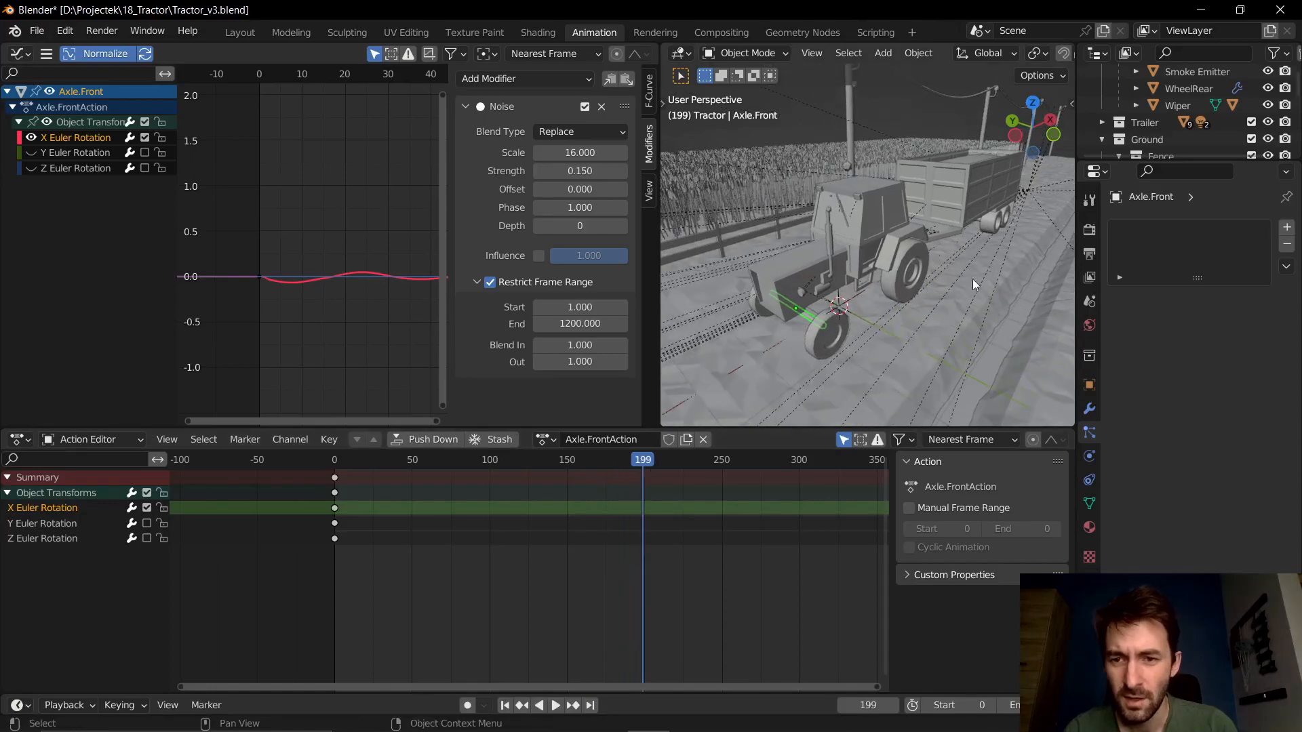
# - Select the trailer and its axles in turn to inspect the noise modifiers on their rotation
pyautogui.moveTo(979, 235); pyautogui.dragTo(846, 262, button='middle')
pyautogui.scroll(3, 868, 275)
pyautogui.click(849, 249)
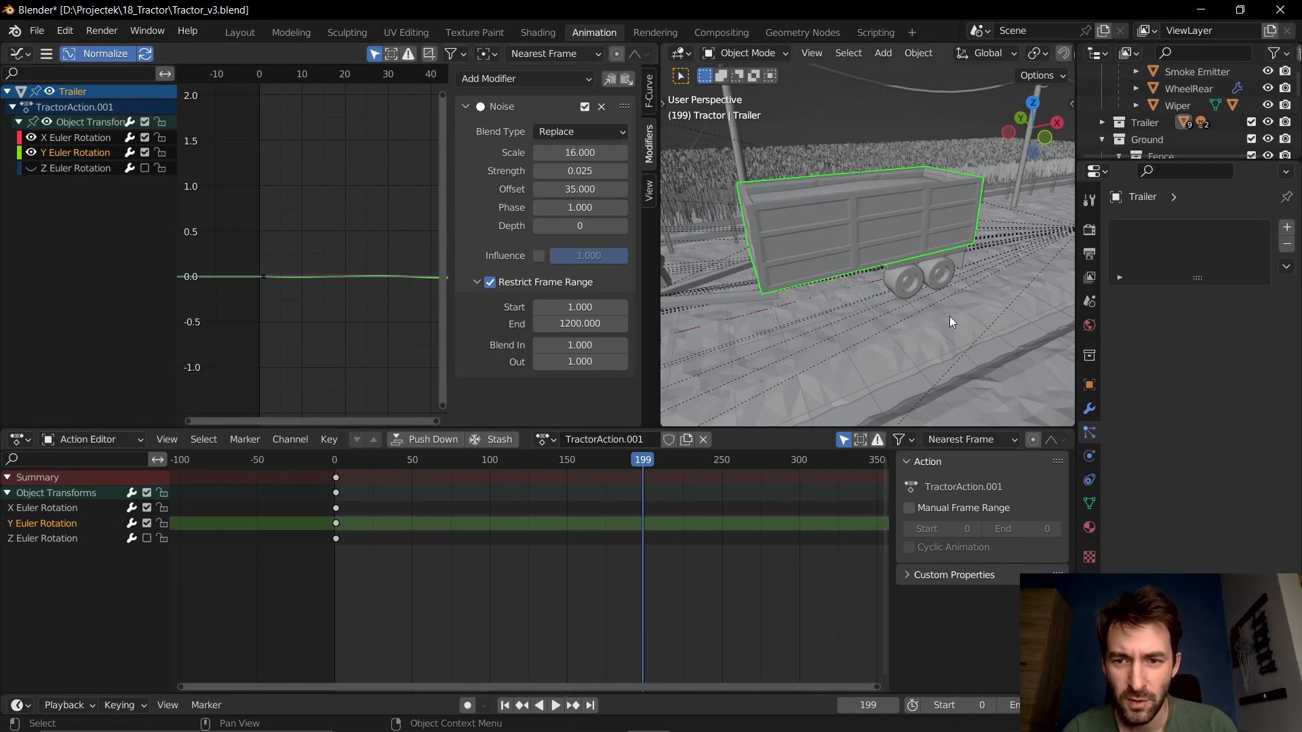
pyautogui.moveTo(949, 316); pyautogui.dragTo(776, 299, button='middle')
pyautogui.scroll(5, 876, 290)
pyautogui.click(875, 292)
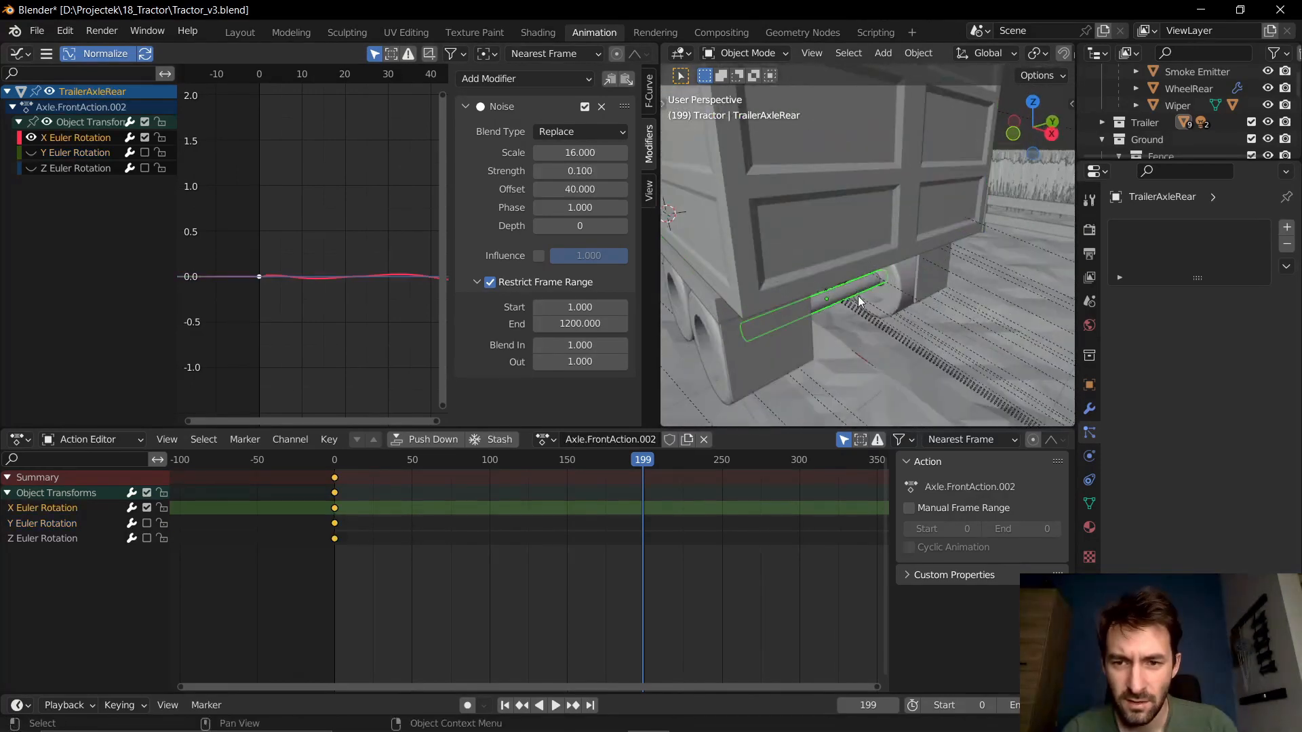
pyautogui.scroll(-3, 857, 295)
pyautogui.moveTo(853, 327); pyautogui.dragTo(795, 273, button='middle')
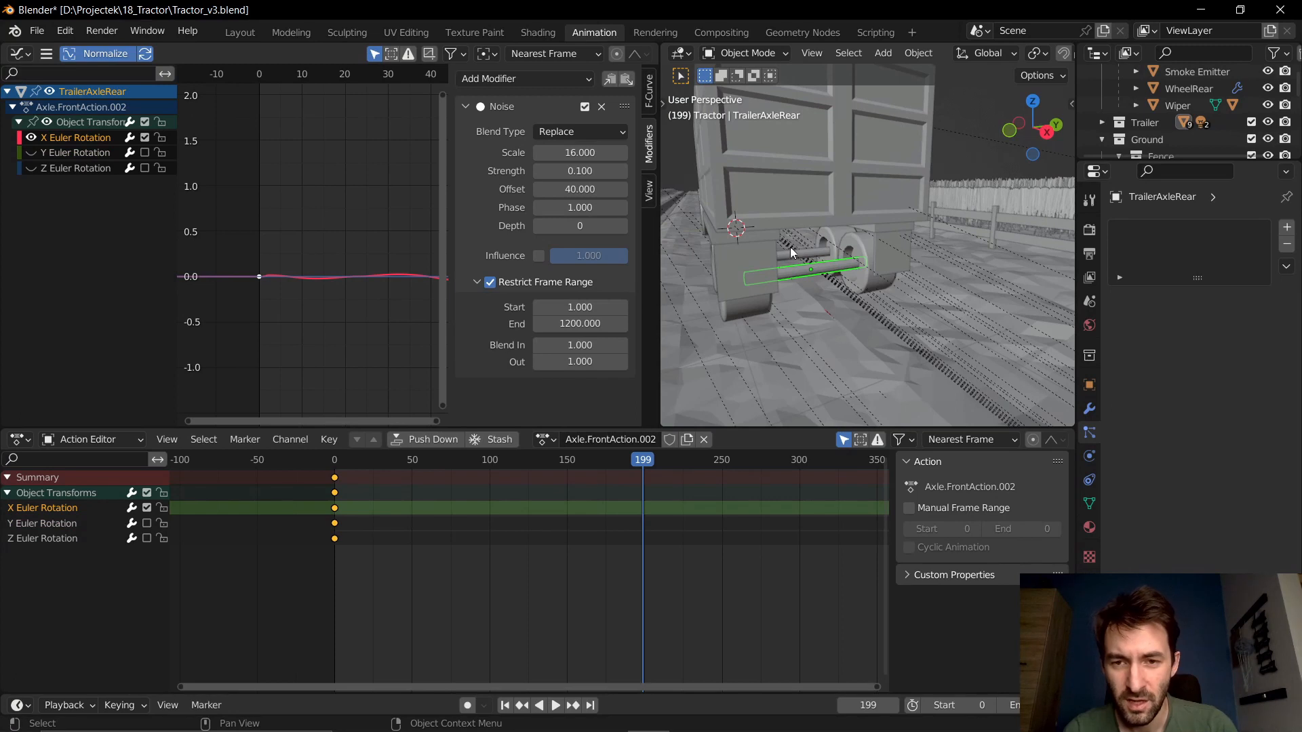
pyautogui.click(792, 255)
pyautogui.click(807, 271)
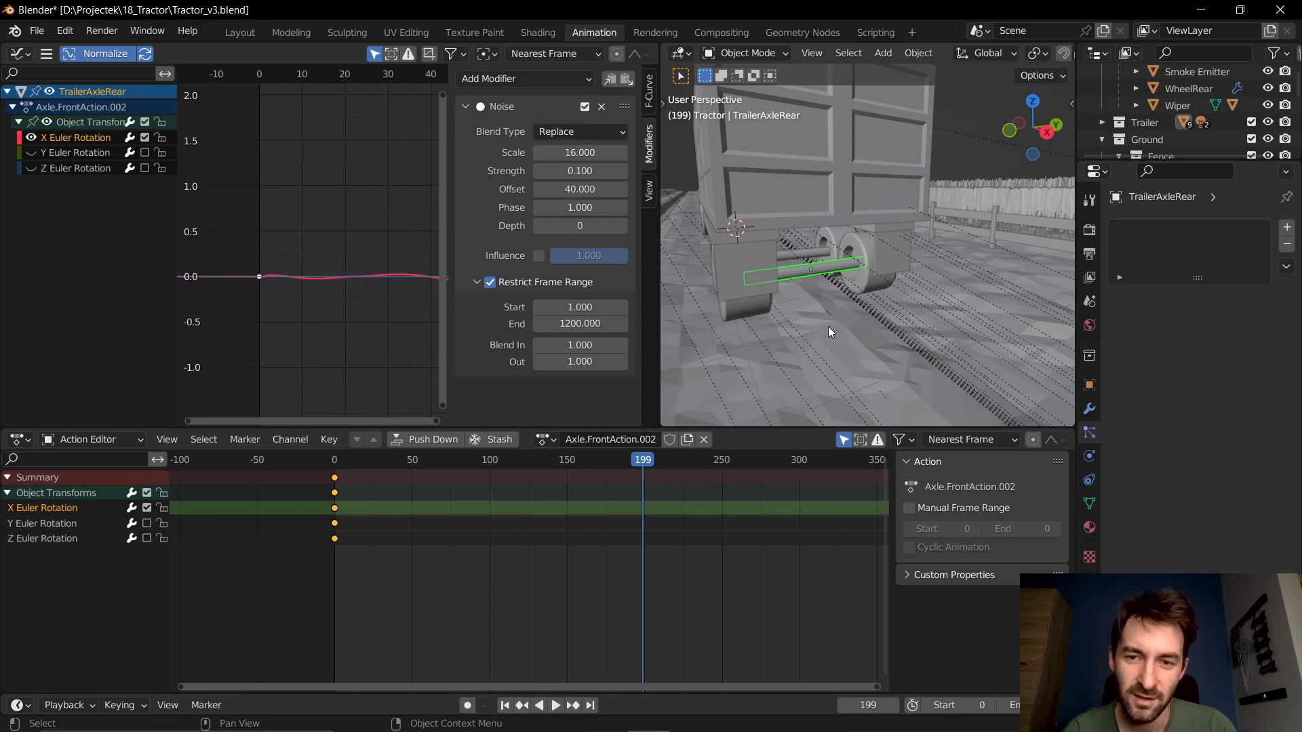
# - Examine the whole field scene from the trailer to the fence and power poles
pyautogui.moveTo(777, 324); pyautogui.dragTo(949, 344, button='middle')
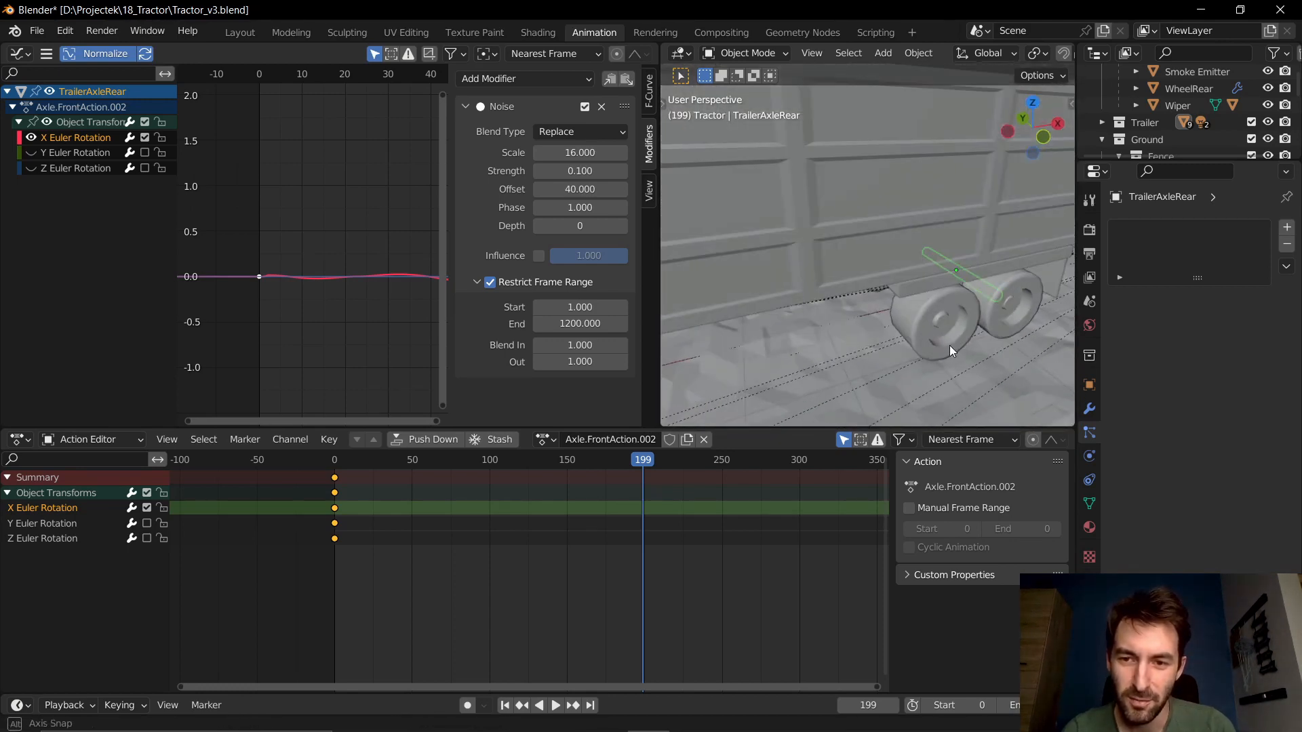
pyautogui.scroll(-6, 939, 343)
pyautogui.moveTo(658, 460); pyautogui.dragTo(655, 461)
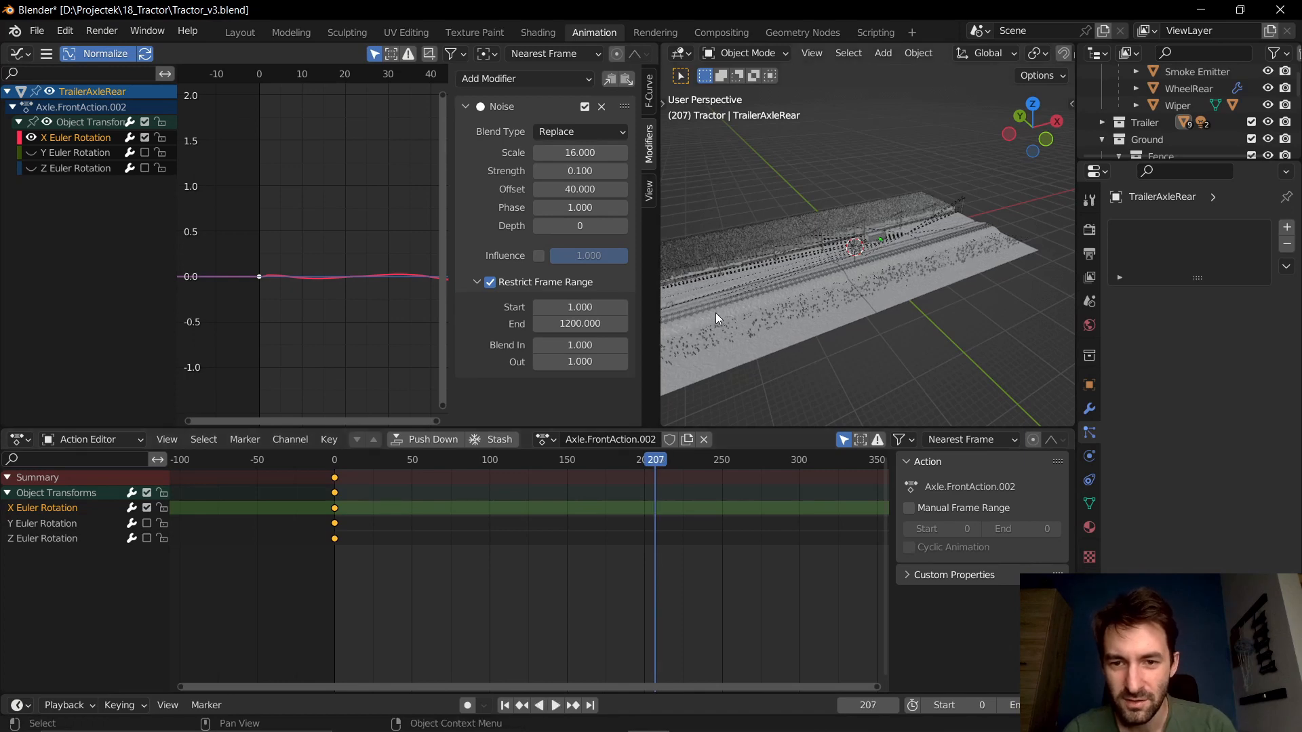
pyautogui.moveTo(716, 314); pyautogui.dragTo(794, 308, button='middle')
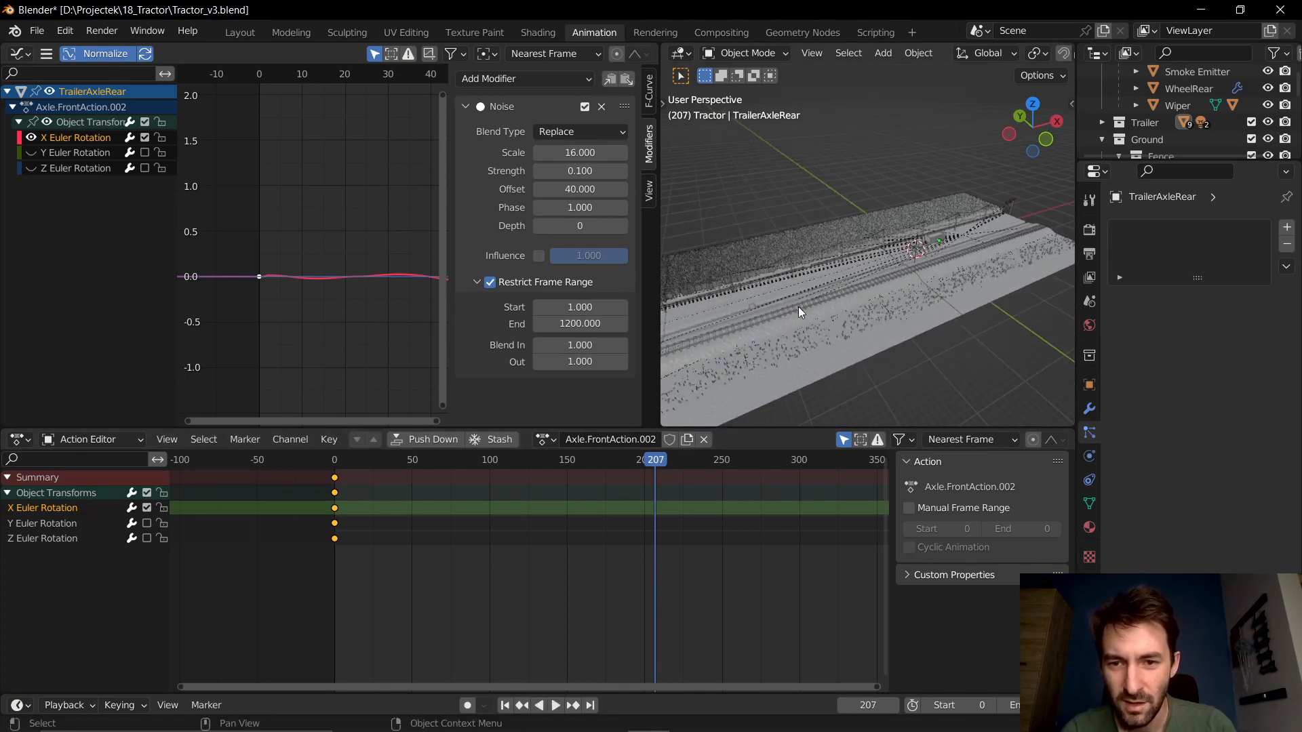
pyautogui.moveTo(967, 336); pyautogui.dragTo(930, 304, button='middle')
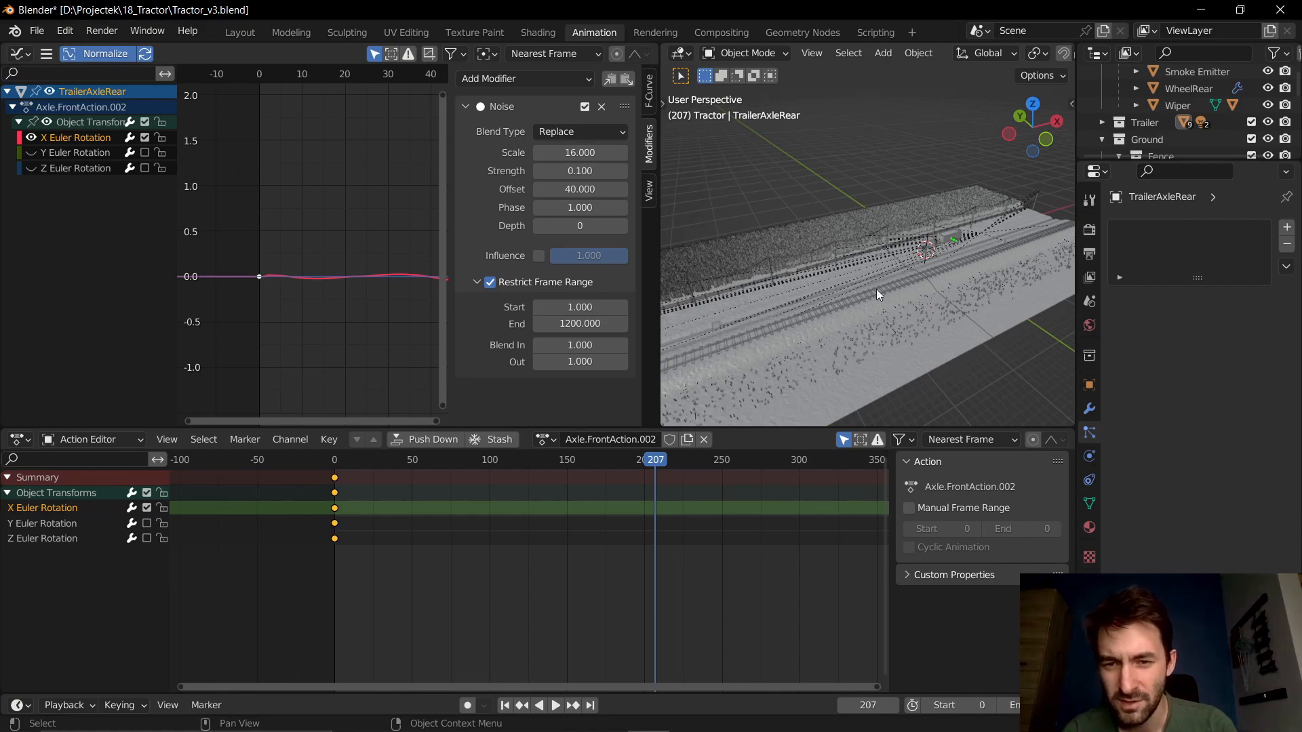
pyautogui.scroll(5, 781, 286)
pyautogui.keyDown('shift'); pyautogui.moveTo(786, 321); pyautogui.dragTo(941, 273, button='middle'); pyautogui.keyUp('shift')
pyautogui.scroll(3, 942, 272)
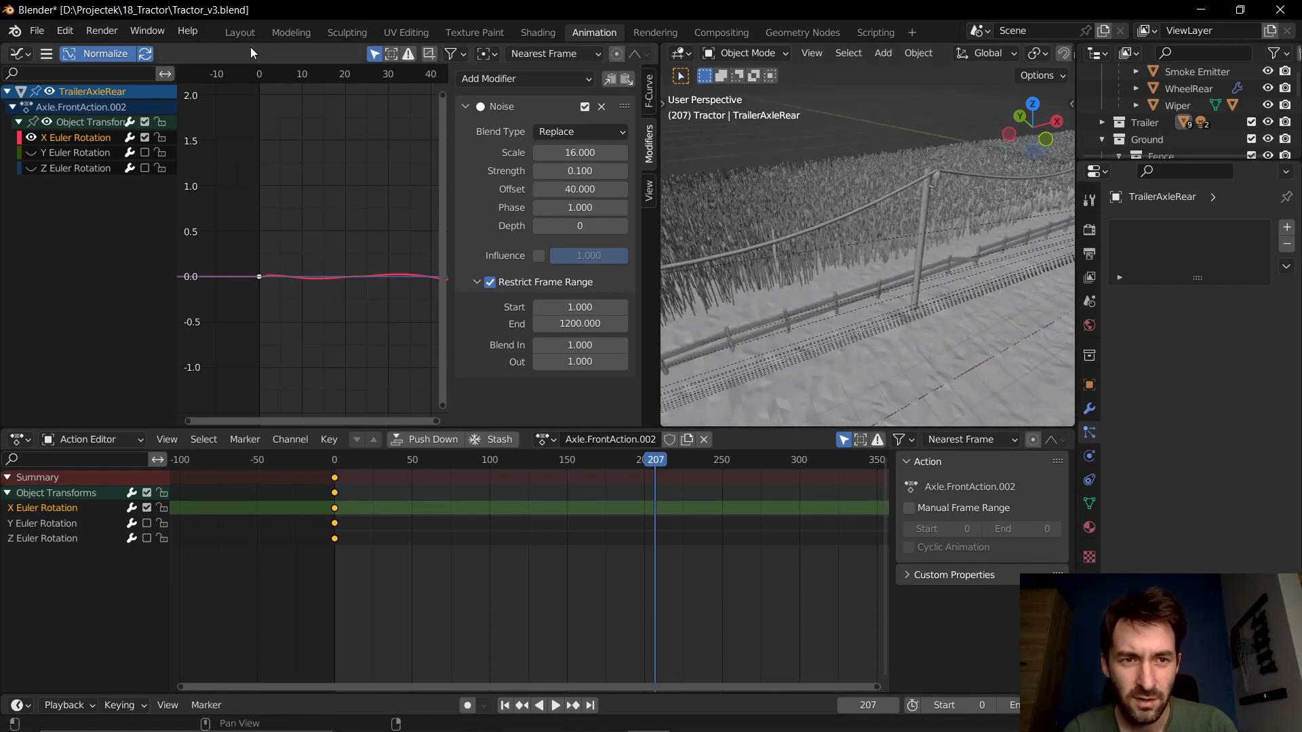
# - In the Layout workspace, select the bird on the fence and preview its animation from frame 331
pyautogui.click(236, 34)
pyautogui.scroll(-3, 474, 285)
pyautogui.keyDown('shift'); pyautogui.moveTo(379, 294); pyautogui.dragTo(792, 207, button='middle'); pyautogui.keyUp('shift')
pyautogui.scroll(4, 536, 292)
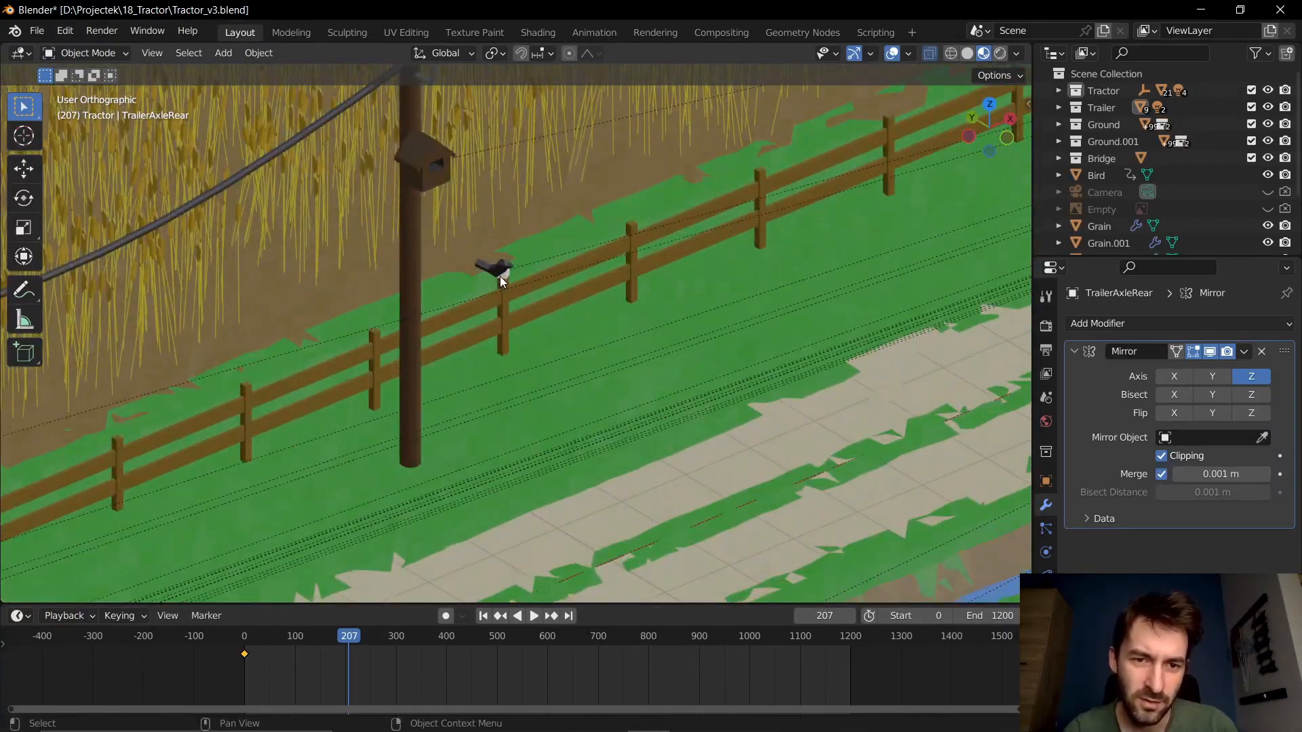
pyautogui.click(499, 275)
pyautogui.moveTo(366, 637); pyautogui.dragTo(413, 634)
pyautogui.scroll(-6, 534, 547)
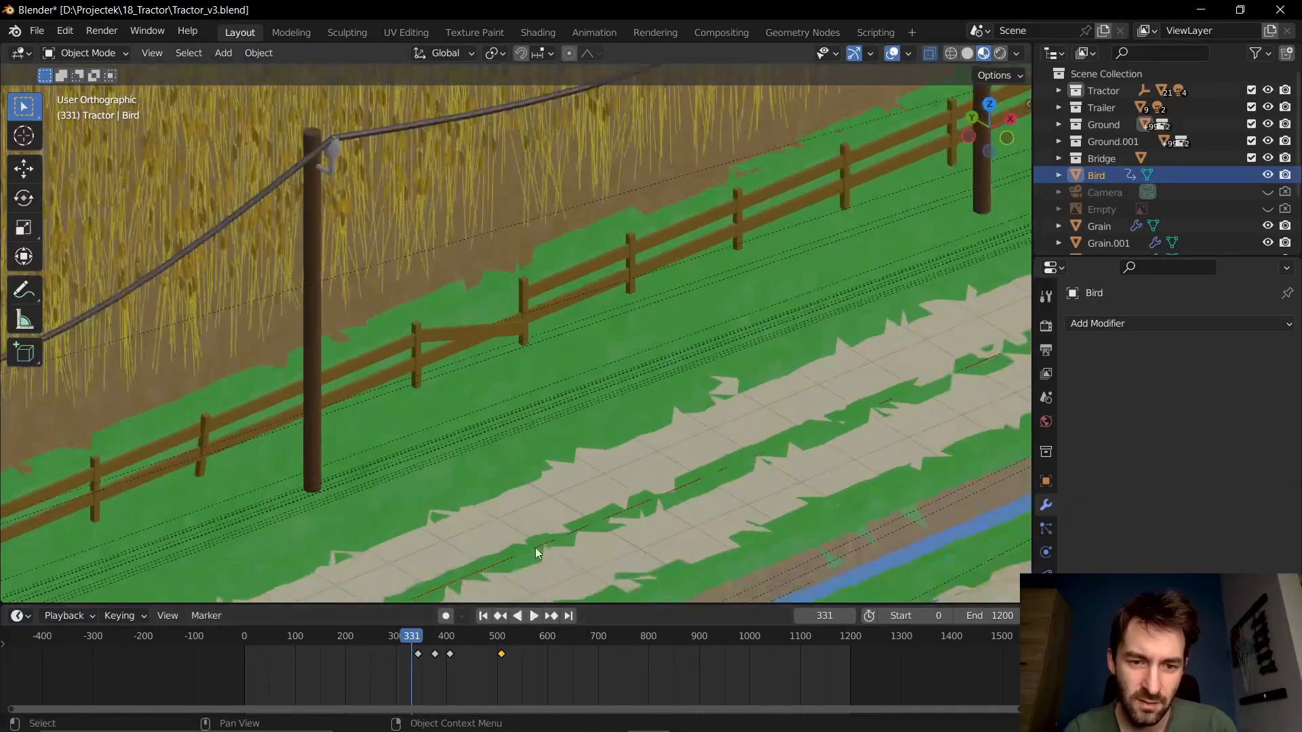
pyautogui.keyDown('shift'); pyautogui.moveTo(755, 320); pyautogui.dragTo(629, 400, button='middle'); pyautogui.keyUp('shift')
pyautogui.press('space')
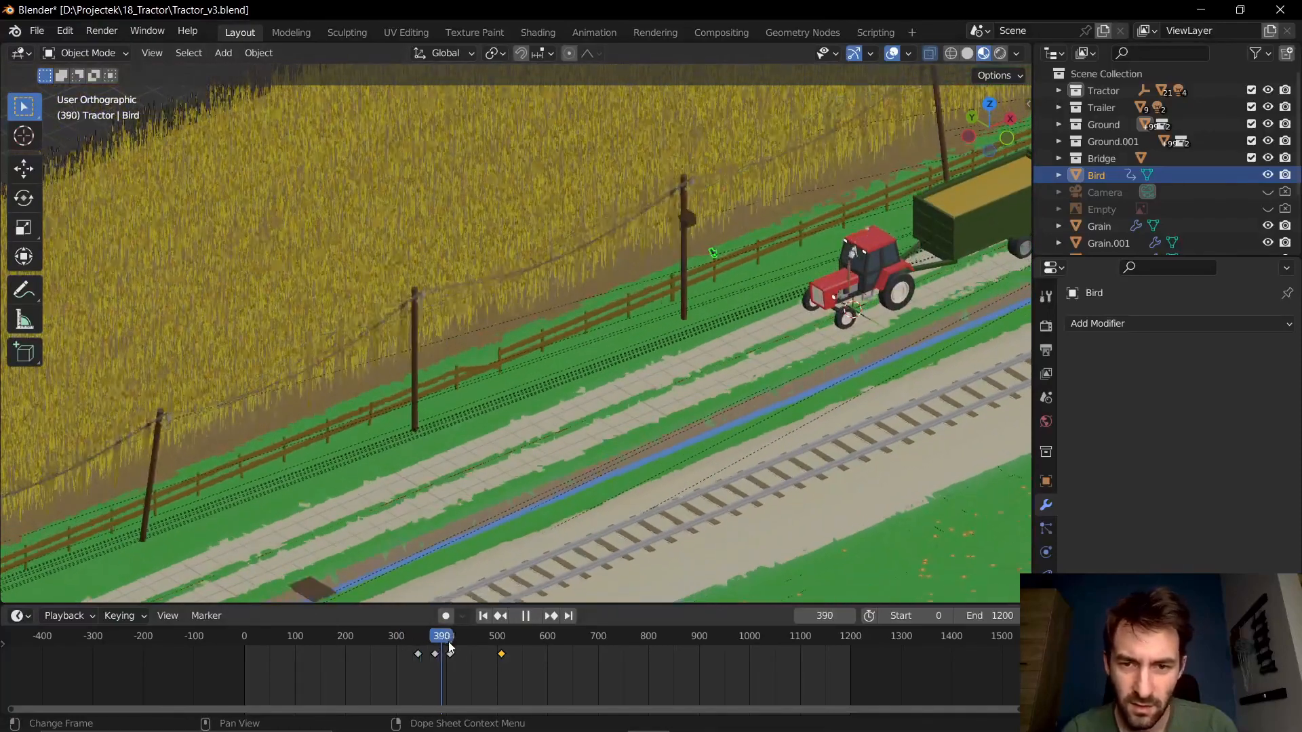
pyautogui.press('space')
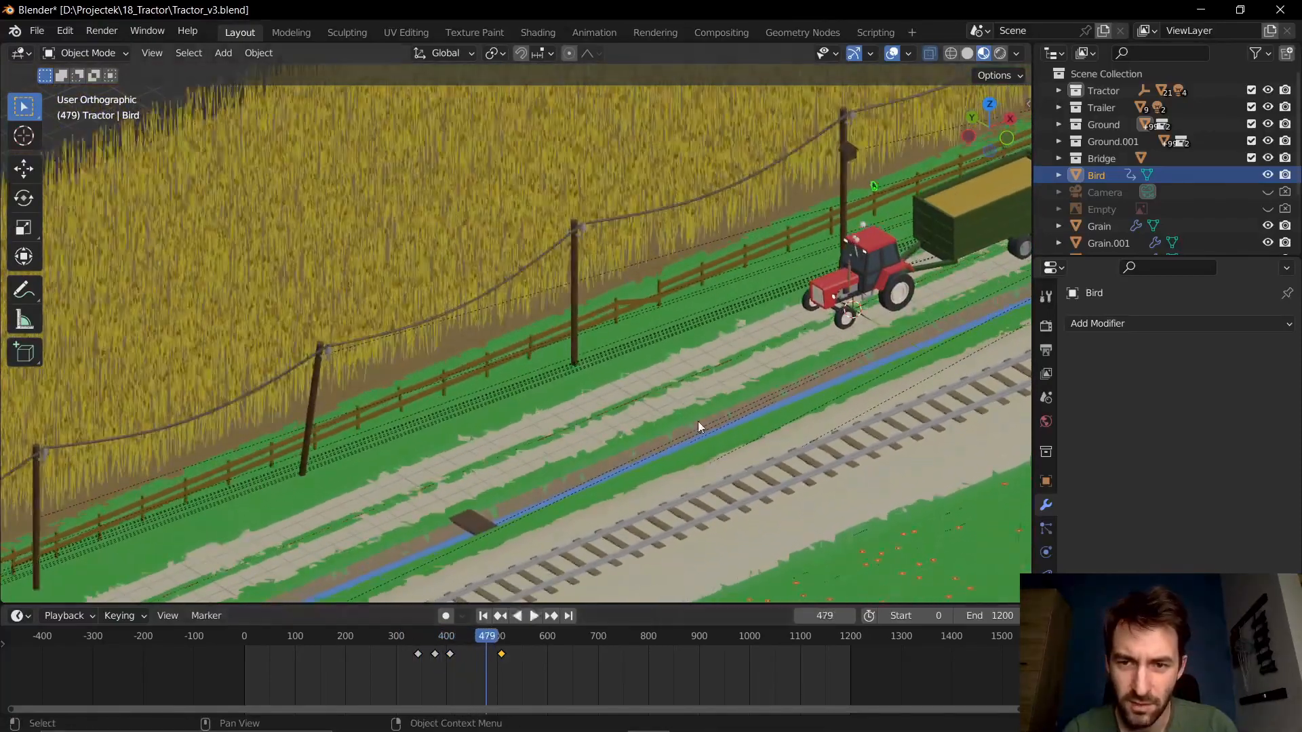
# - Select the tilted fence plank near the tractor and inspect it within the surrounding fence
pyautogui.scroll(-2, 697, 421)
pyautogui.keyDown('shift'); pyautogui.moveTo(530, 463); pyautogui.dragTo(572, 377, button='middle'); pyautogui.keyUp('shift')
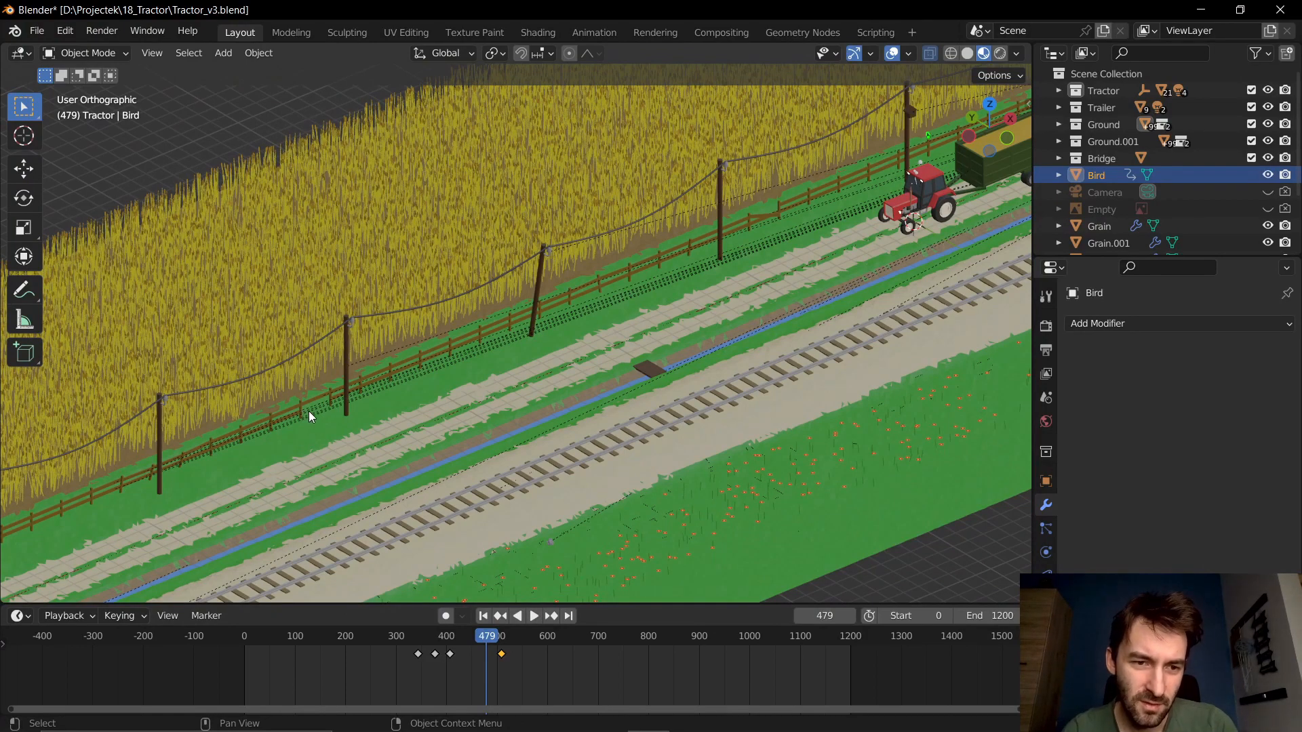
pyautogui.click(768, 215)
pyautogui.scroll(5, 701, 323)
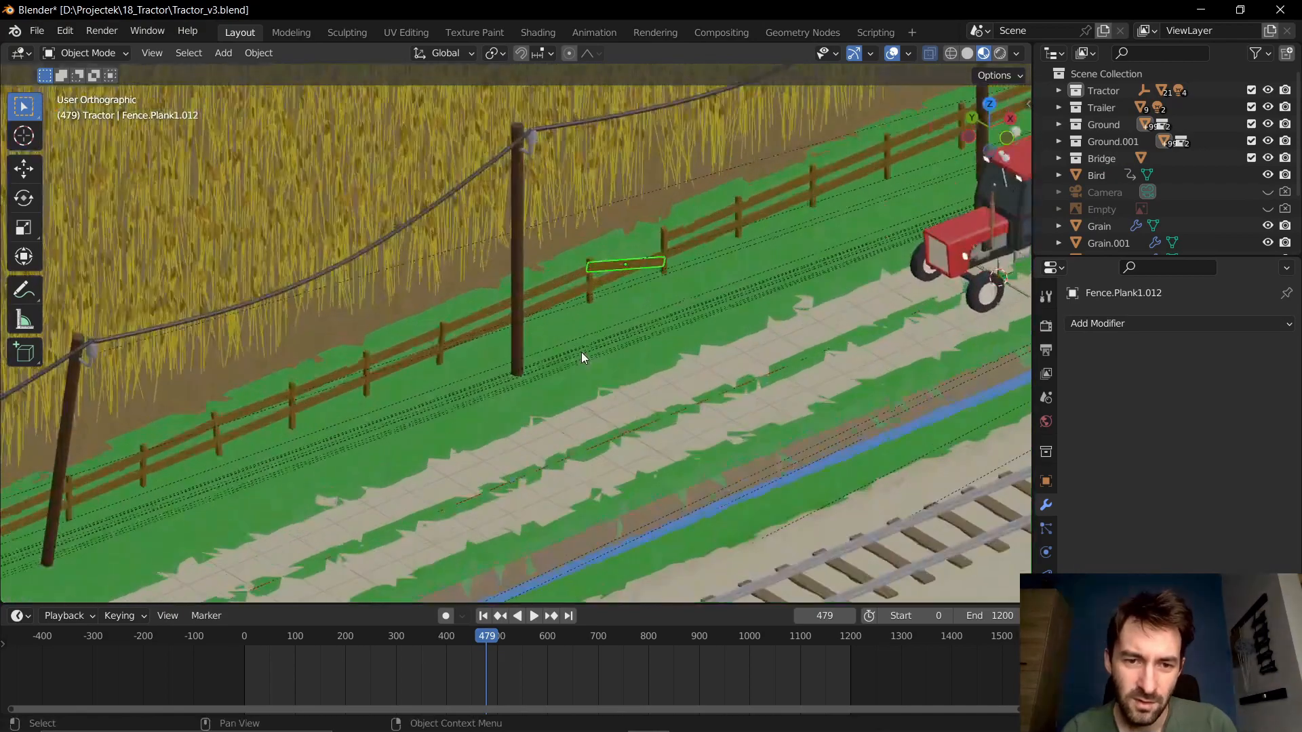
pyautogui.scroll(-5, 621, 271)
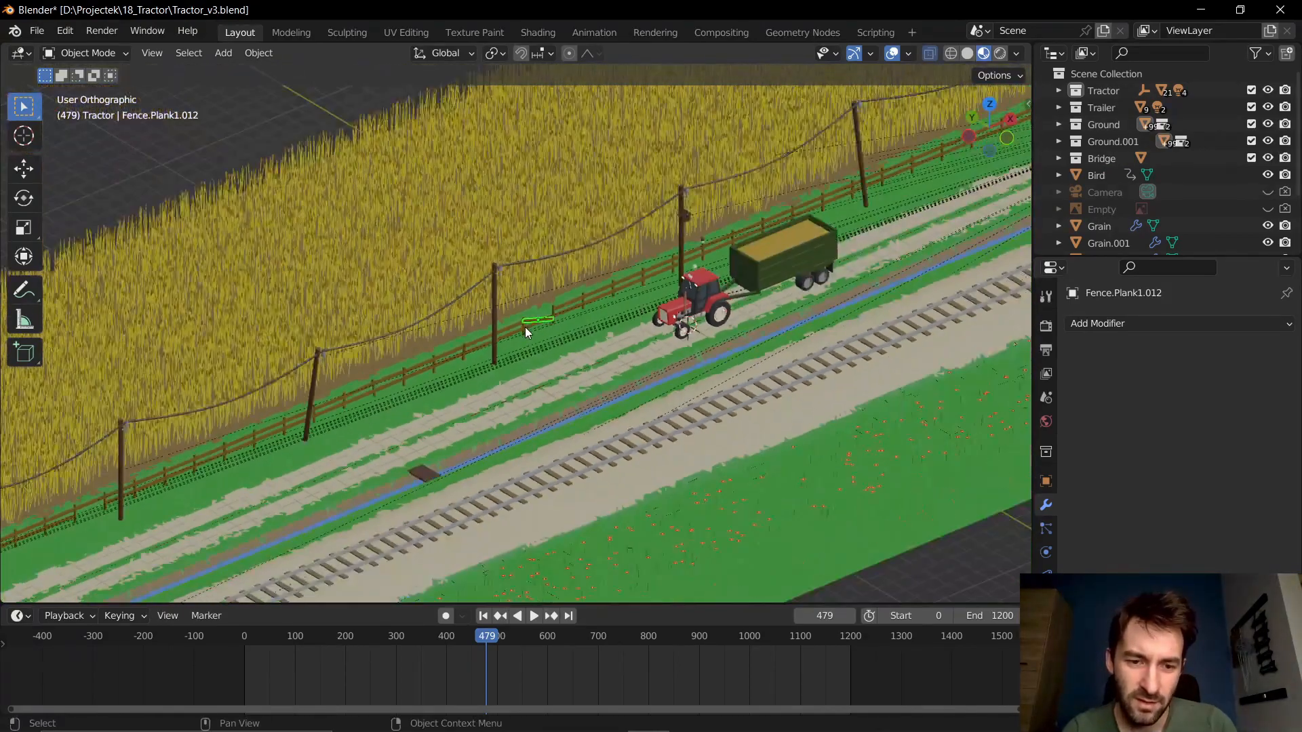
pyautogui.scroll(-4, 445, 393)
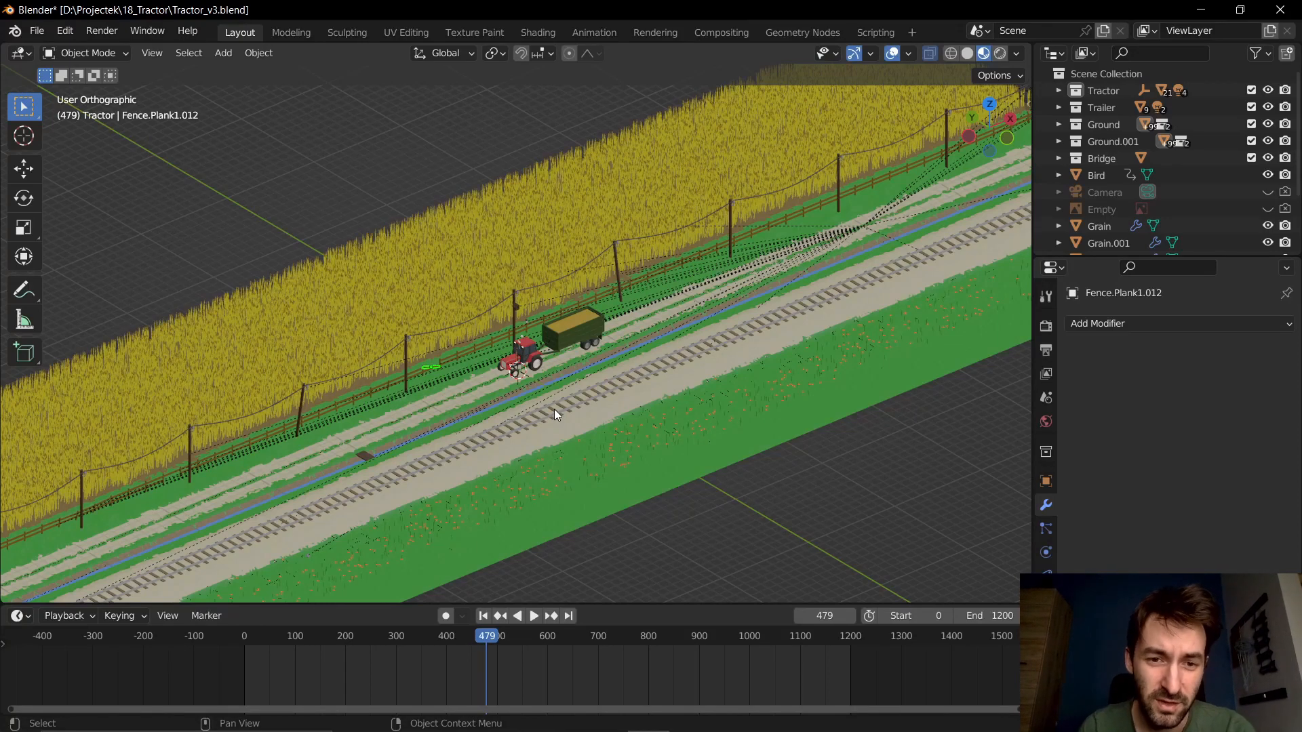
# - Select the green ground beside the railway track and inspect its Mirror modifier and the list of available modifiers
pyautogui.scroll(5, 670, 257)
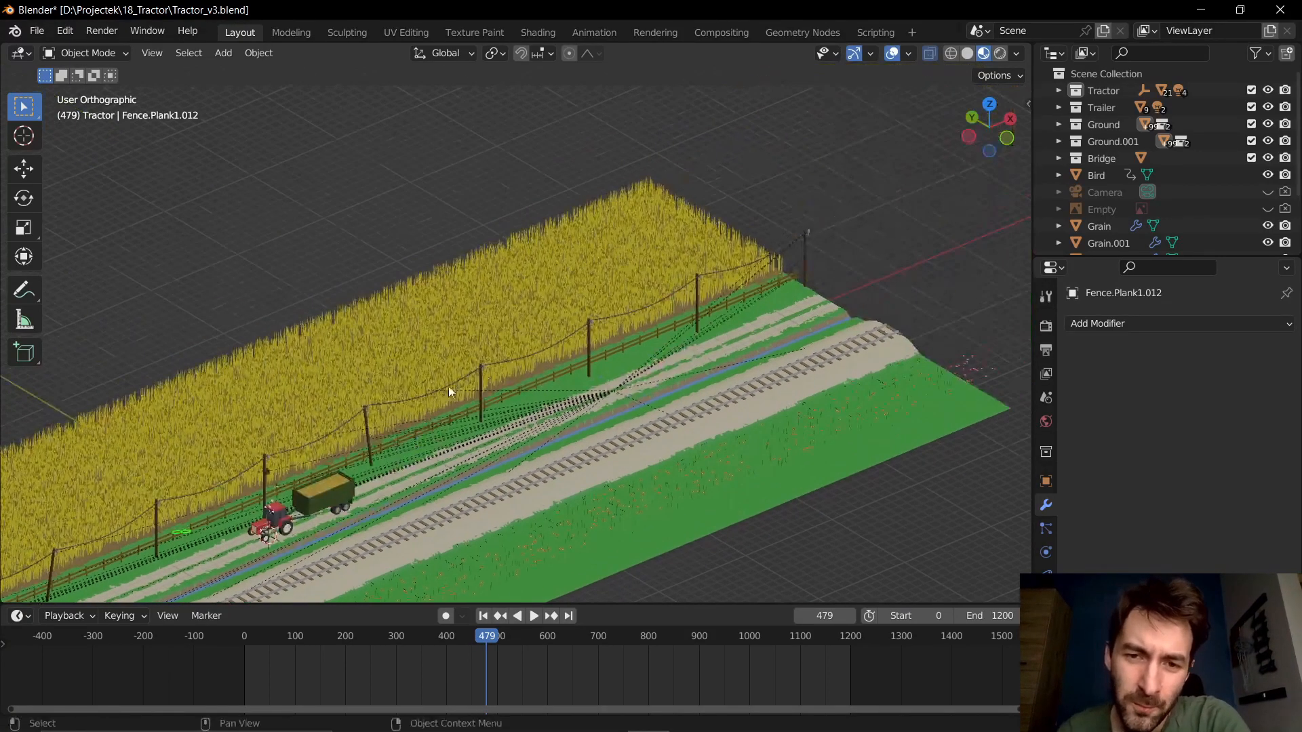
pyautogui.click(714, 371)
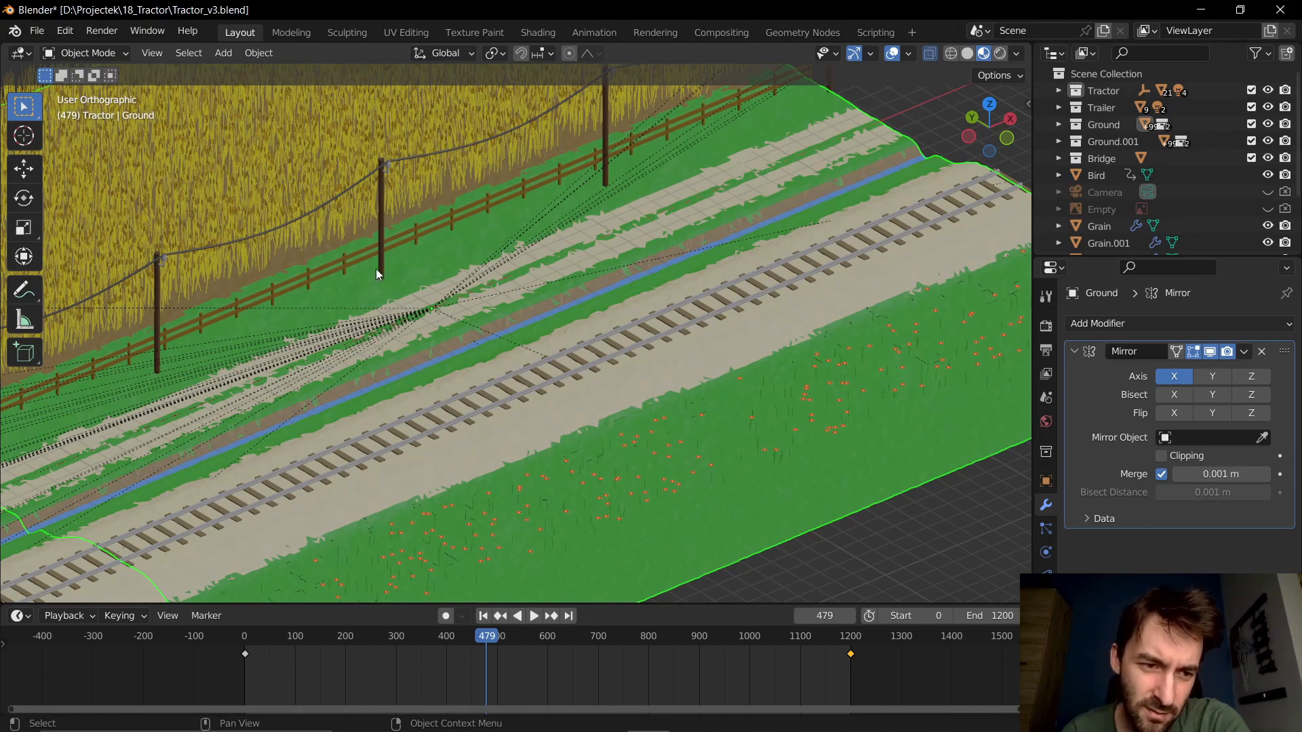
pyautogui.click(1143, 327)
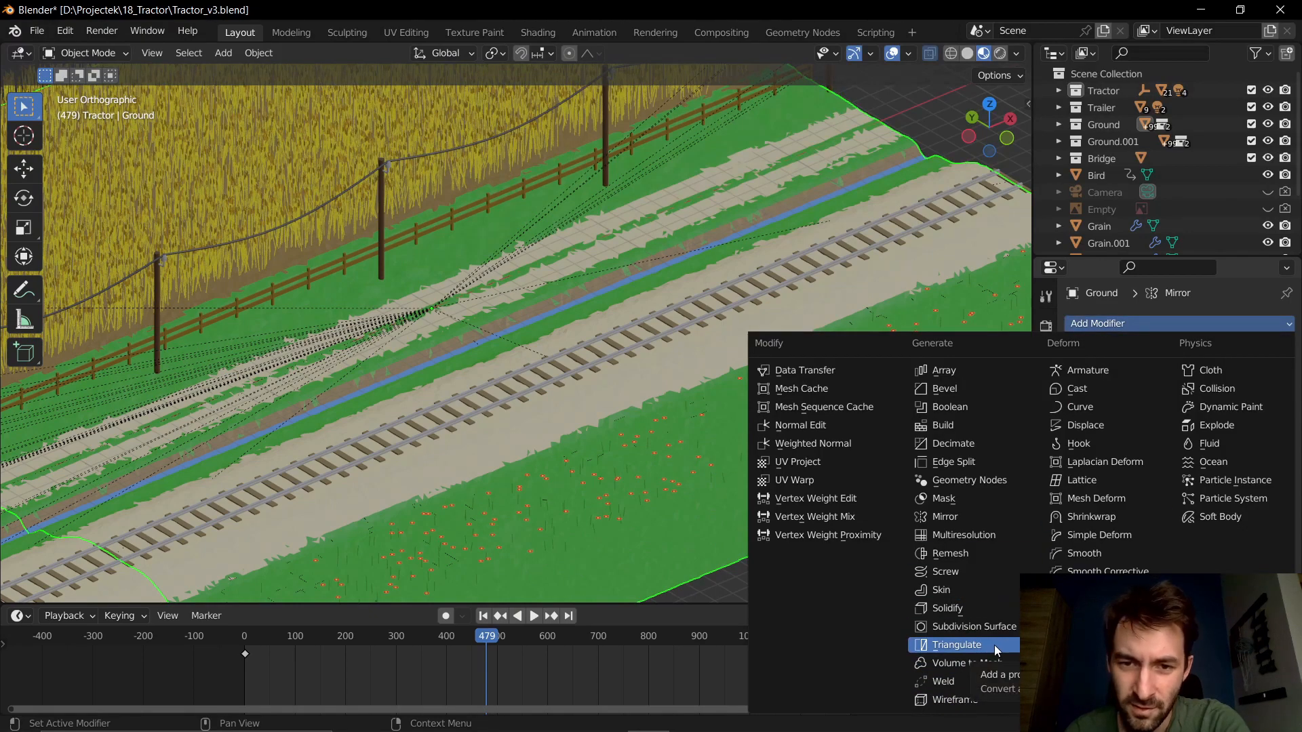
pyautogui.scroll(-1, 849, 213)
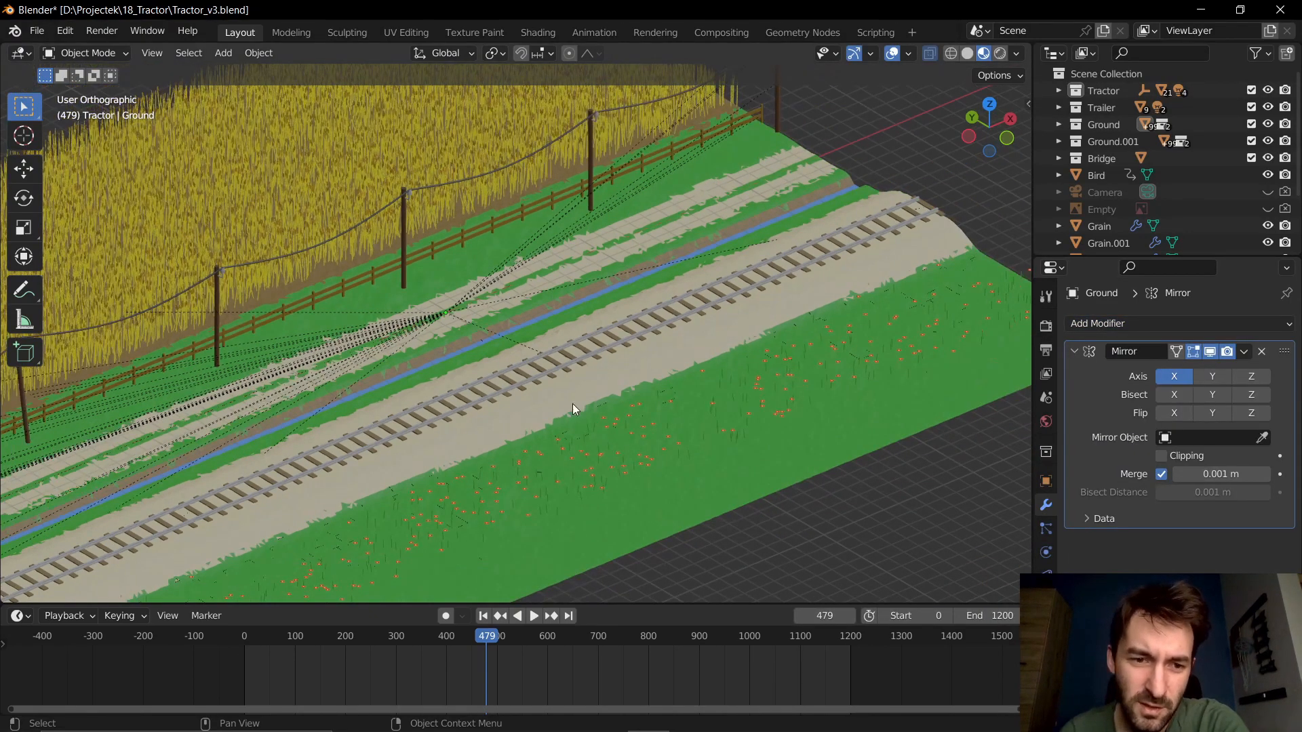
pyautogui.keyDown('shift'); pyautogui.moveTo(572, 405); pyautogui.dragTo(692, 447, button='middle'); pyautogui.keyUp('shift')
pyautogui.keyDown('shift'); pyautogui.moveTo(442, 457); pyautogui.dragTo(545, 463, button='middle'); pyautogui.keyUp('shift')
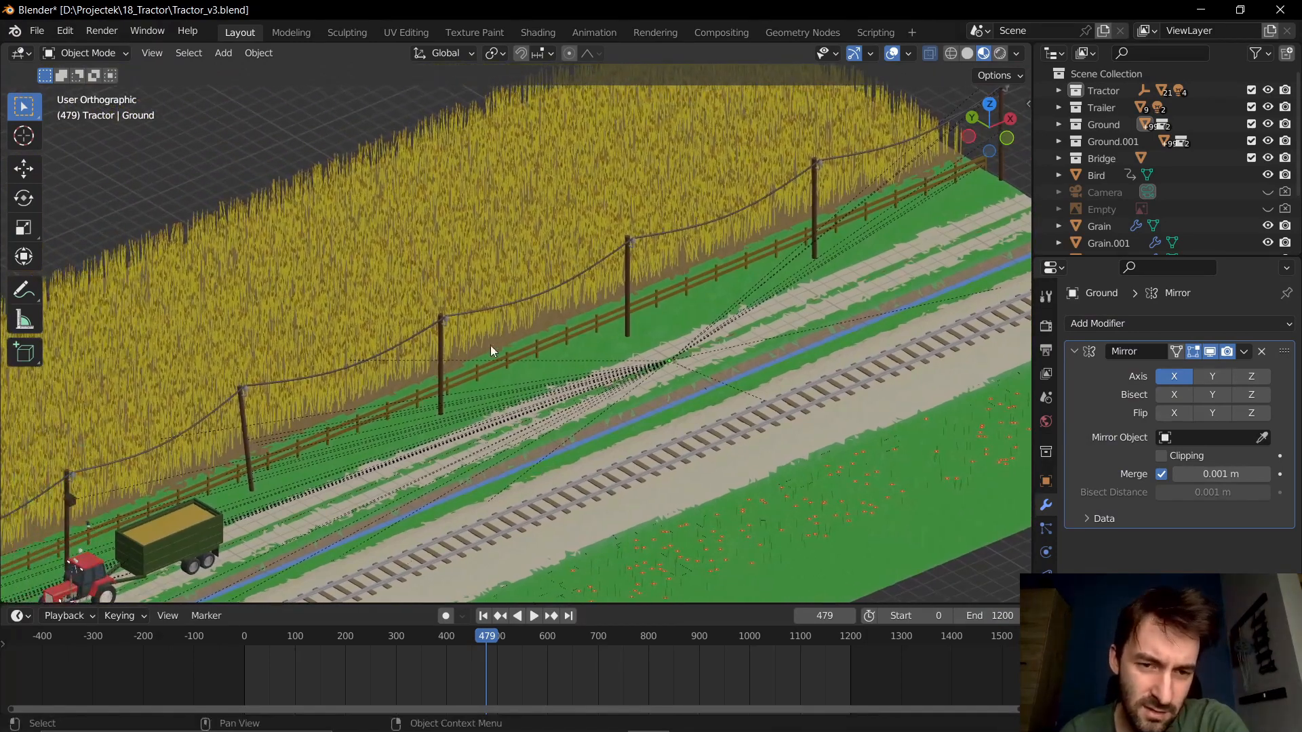
# - Select the grain-covered ground behind the fence and inspect the hair emission settings of its particle system
pyautogui.click(490, 328)
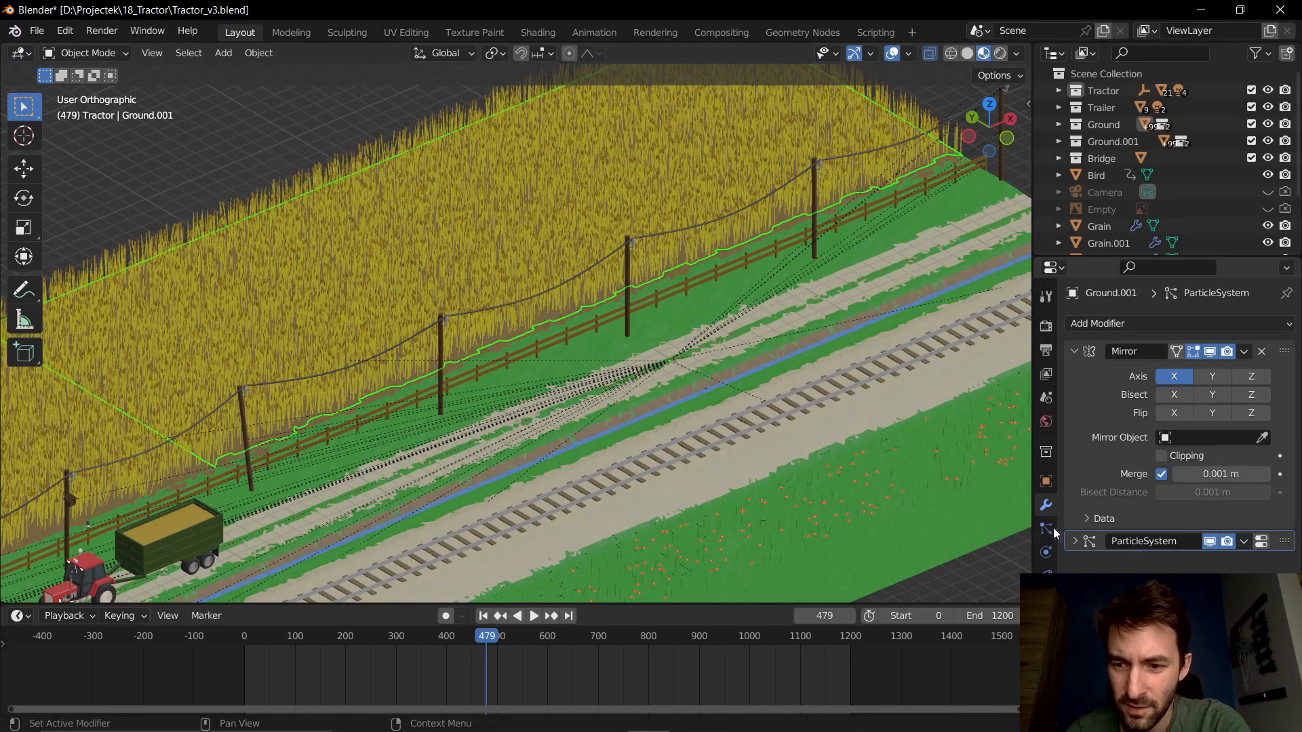
pyautogui.click(1261, 541)
pyautogui.scroll(-2, 1234, 441)
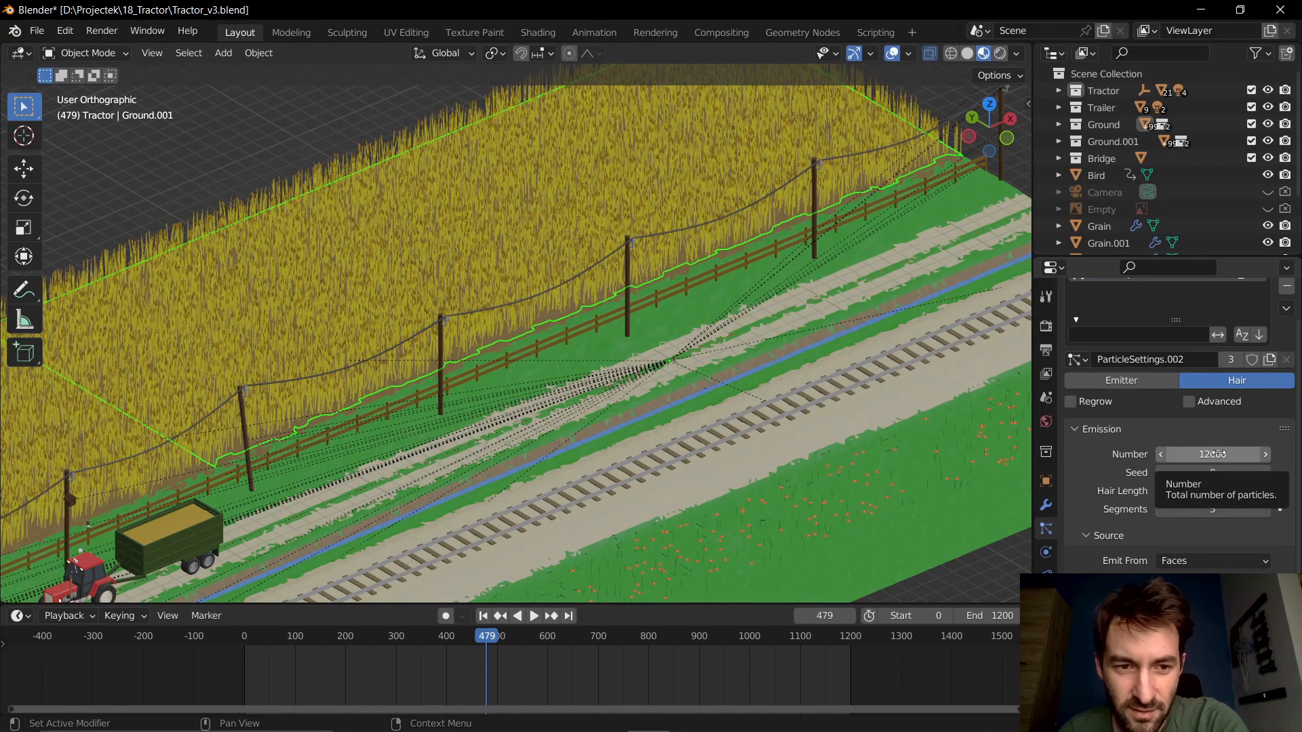
pyautogui.scroll(-2, 462, 347)
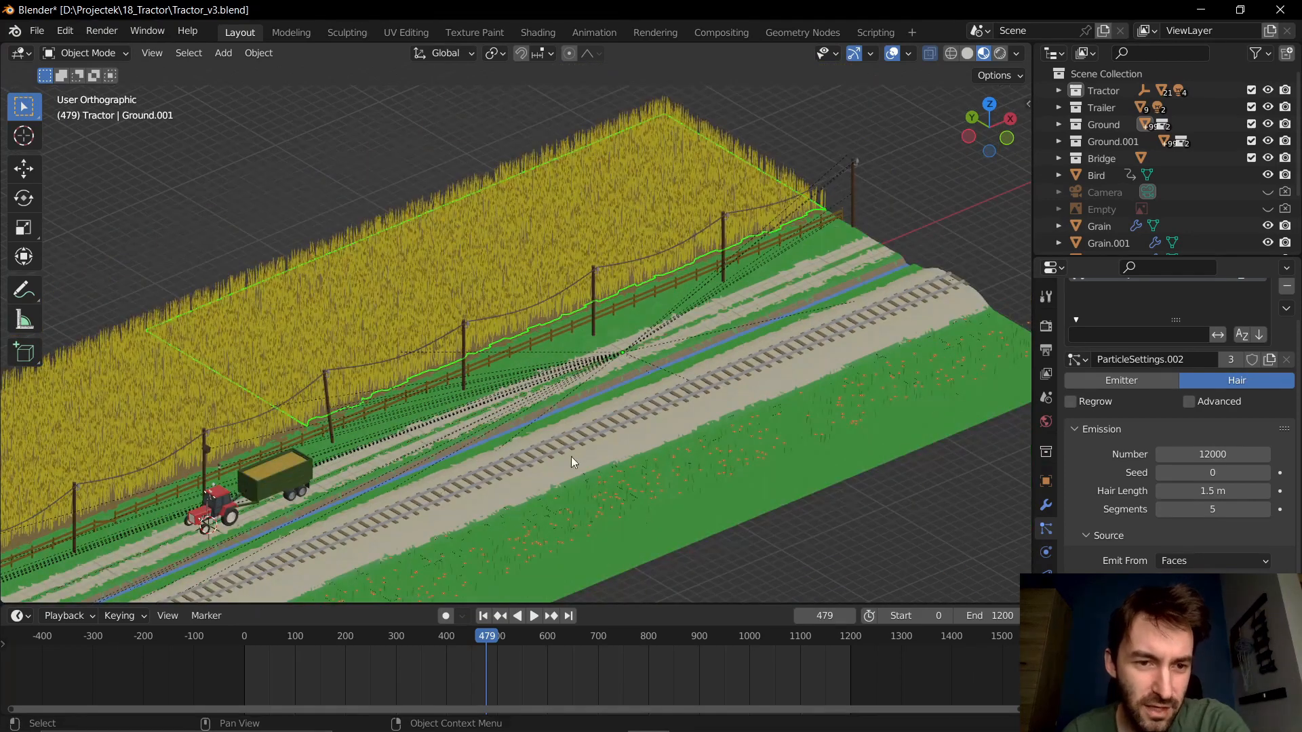
# - Compare the grain field segments by selecting the one beside the tractor and returning to the one behind the trailer
pyautogui.scroll(-2, 571, 457)
pyautogui.keyDown('shift'); pyautogui.moveTo(453, 457); pyautogui.dragTo(760, 341, button='middle'); pyautogui.keyUp('shift')
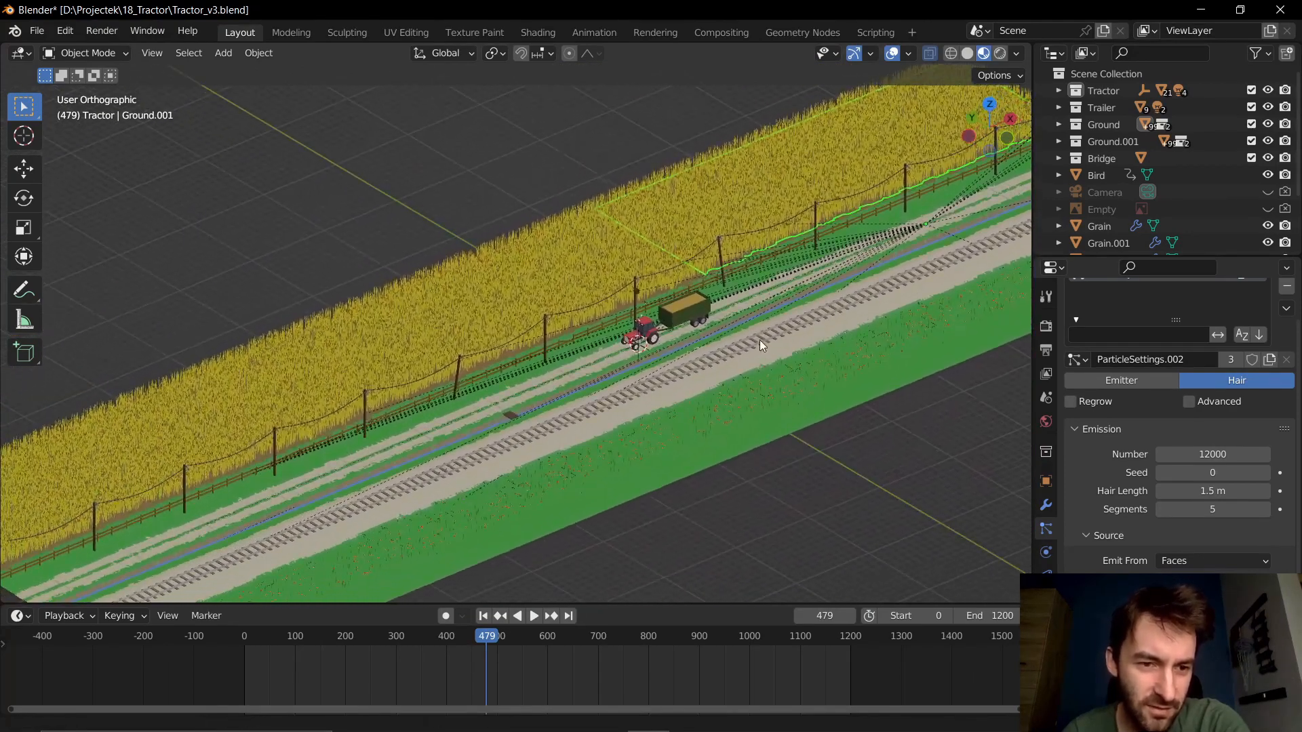
pyautogui.click(580, 324)
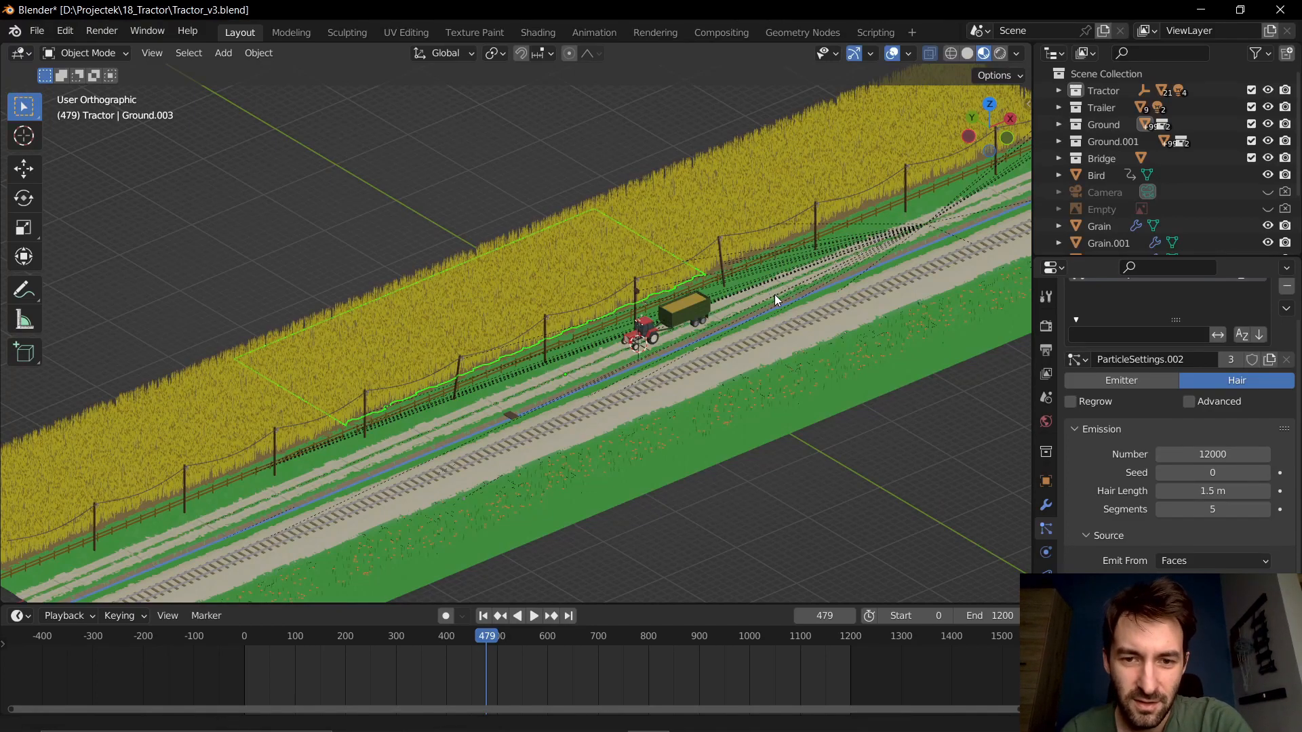
pyautogui.keyDown('shift'); pyautogui.moveTo(774, 294); pyautogui.dragTo(502, 387, button='middle'); pyautogui.keyUp('shift')
pyautogui.scroll(3, 503, 387)
pyautogui.click(551, 296)
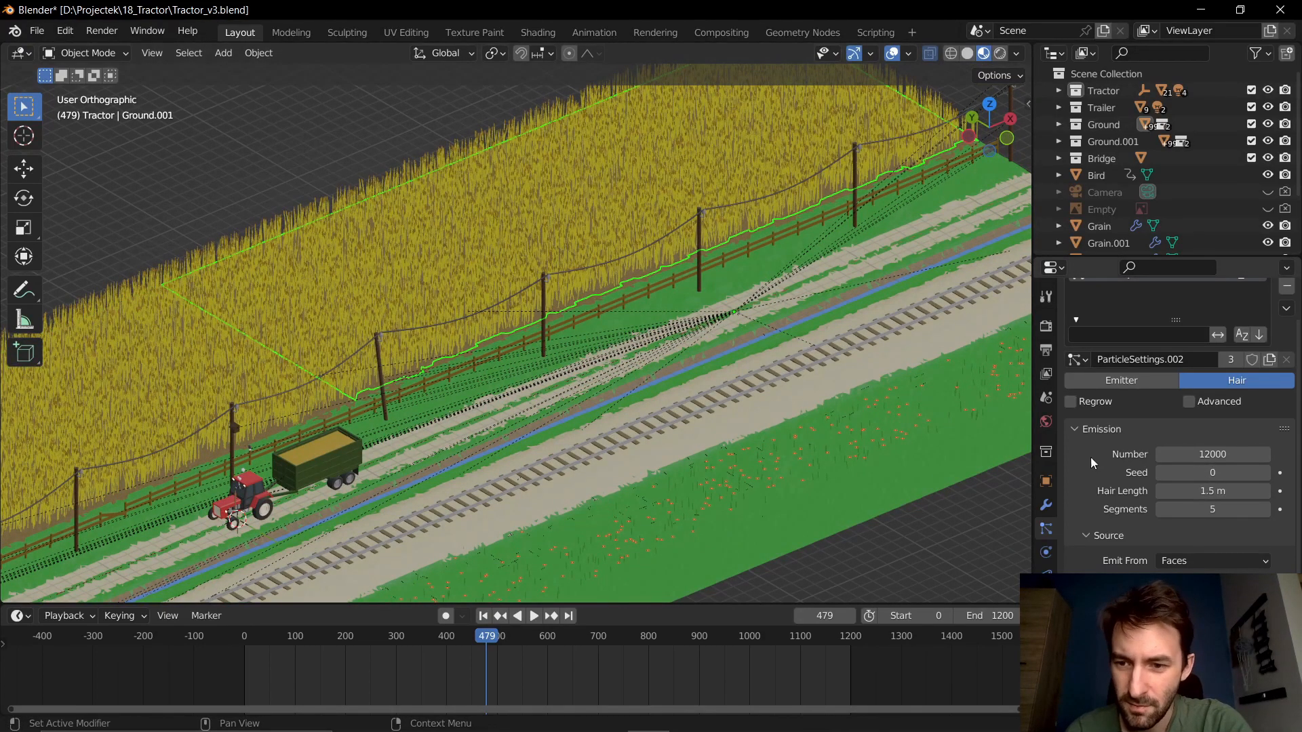
# - Check the grain field's particle system modifier and examine the individual grain stalks up close and across the field
pyautogui.click(1044, 507)
pyautogui.click(1073, 541)
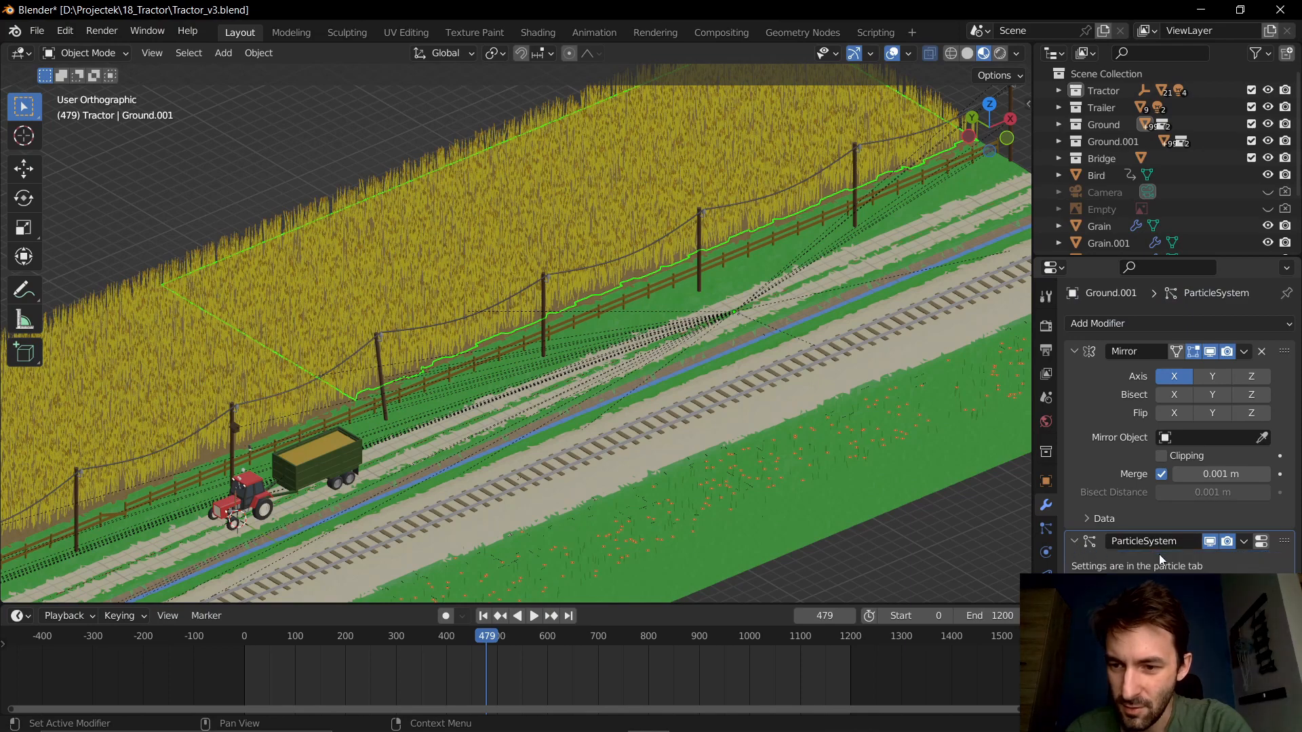
pyautogui.scroll(10, 524, 275)
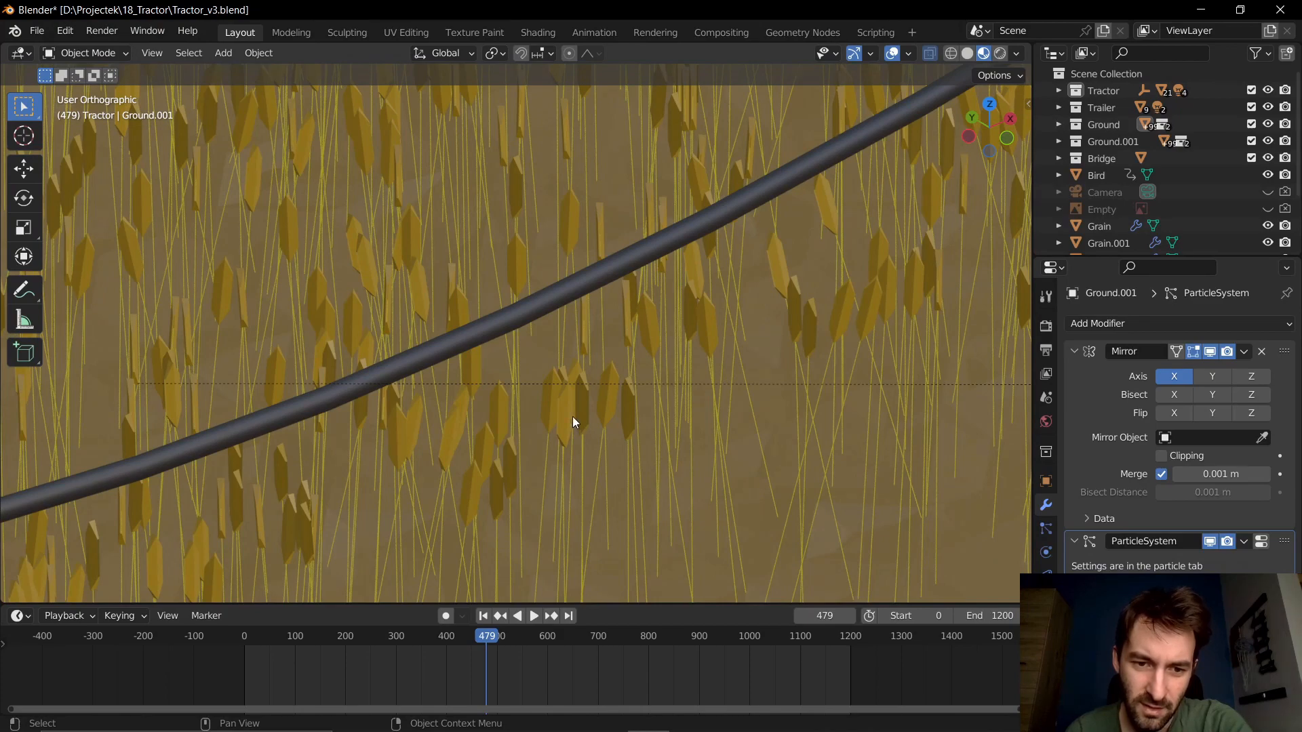
pyautogui.scroll(-2, 572, 422)
pyautogui.scroll(-4, 572, 417)
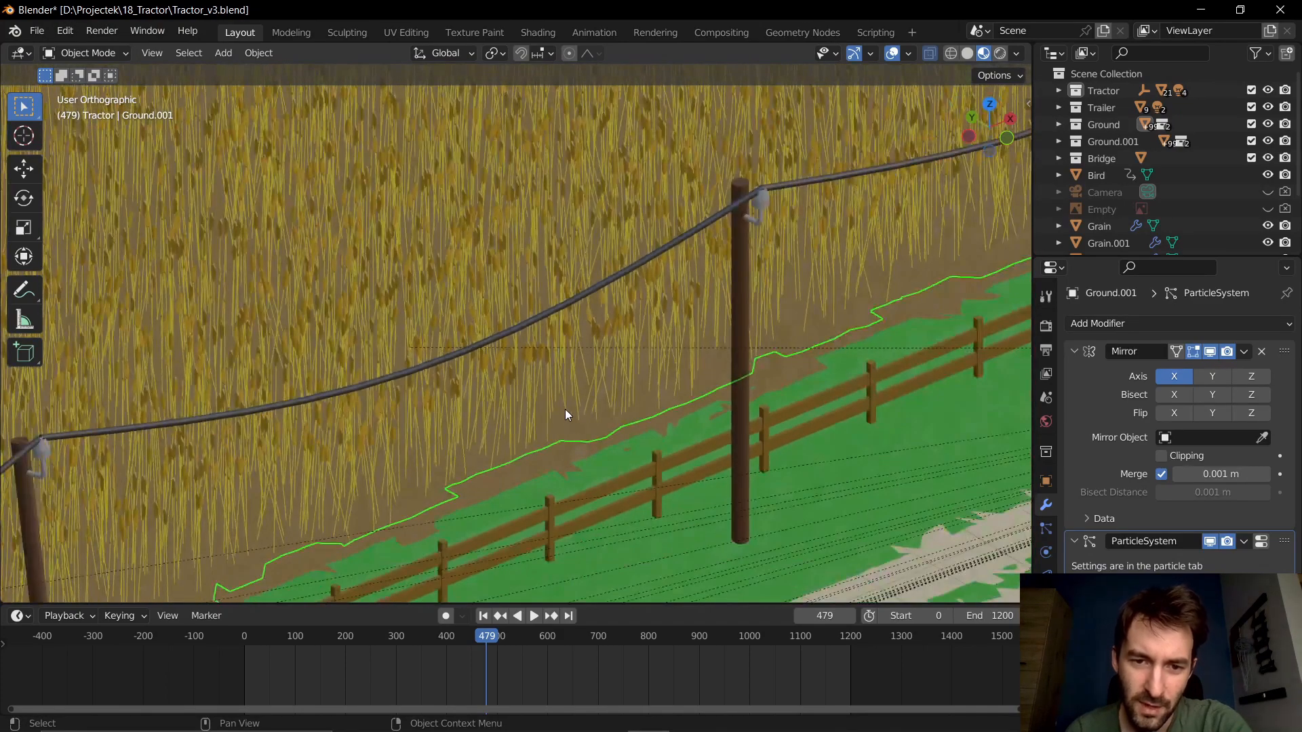
pyautogui.scroll(-2, 585, 401)
pyautogui.scroll(-1, 547, 375)
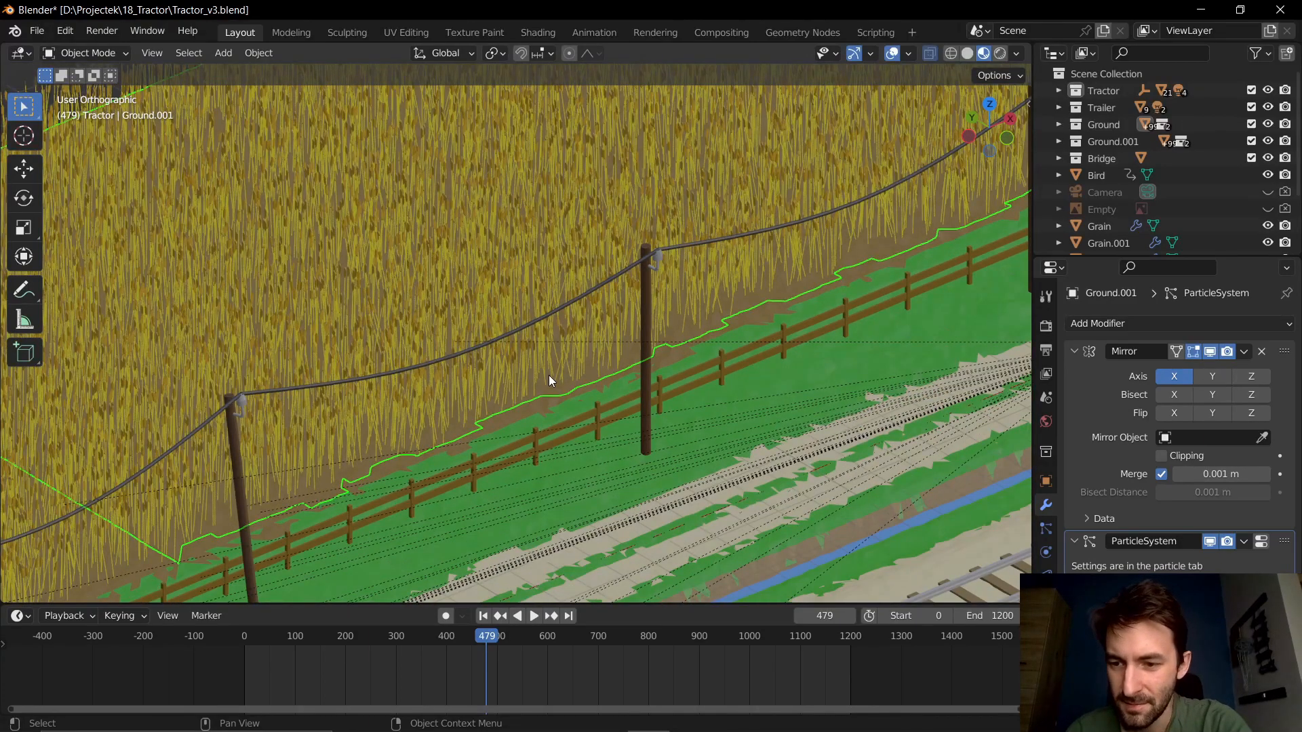
pyautogui.scroll(-2, 548, 376)
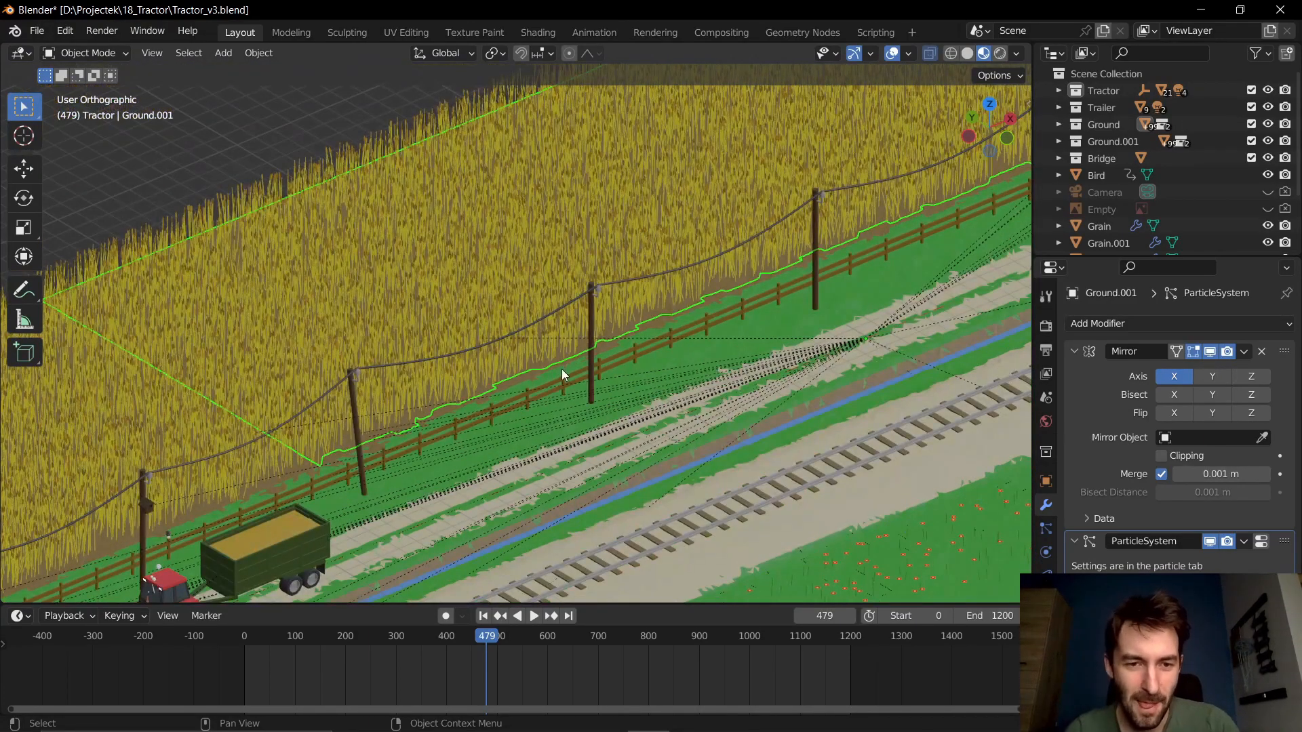
pyautogui.moveTo(562, 371); pyautogui.dragTo(525, 373, button='middle')
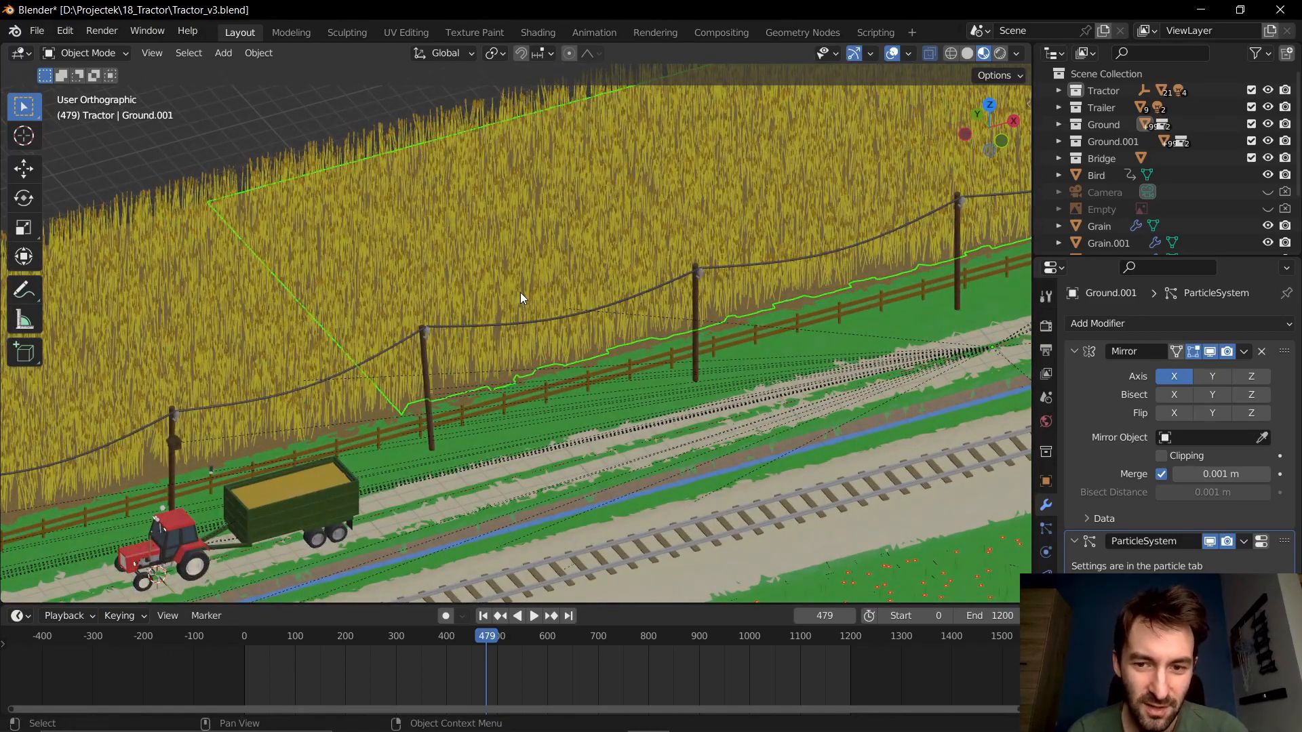
pyautogui.click(1073, 542)
# - Add a Particle Instance modifier to the grain-covered ground and remove it again
pyautogui.click(1122, 323)
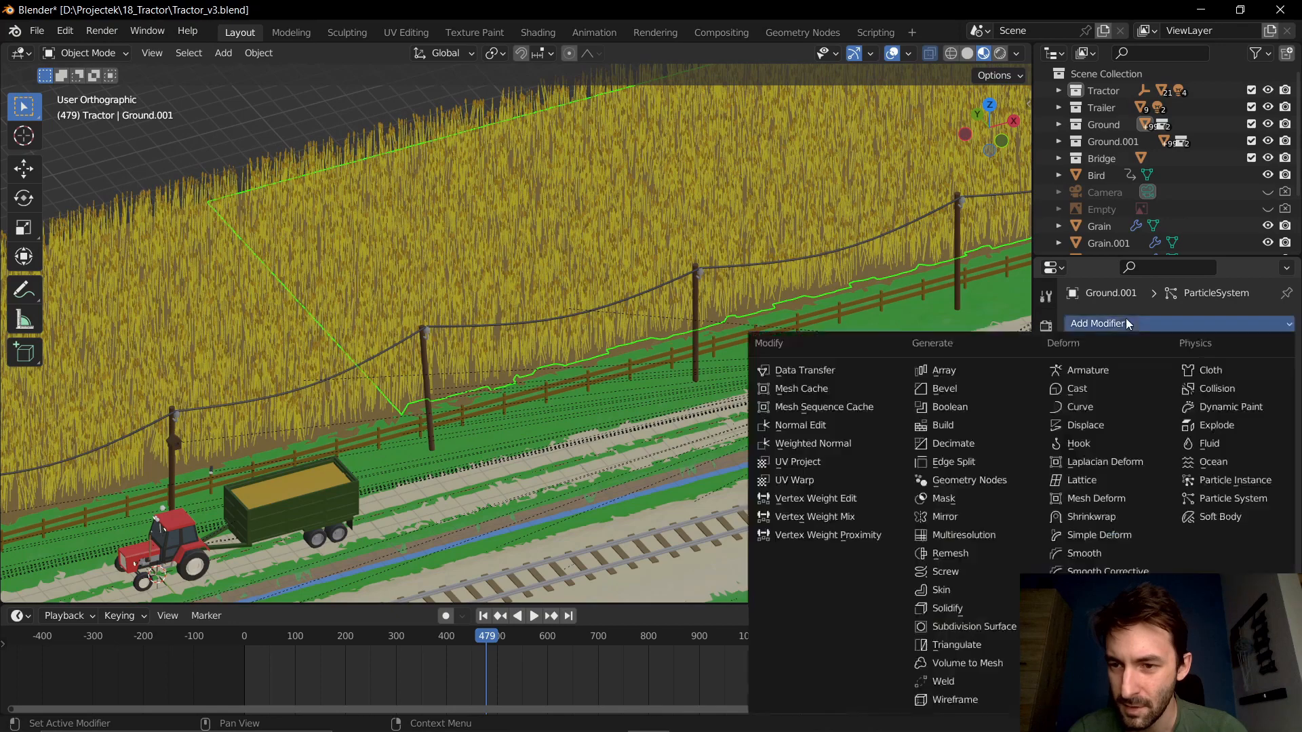
pyautogui.click(1234, 480)
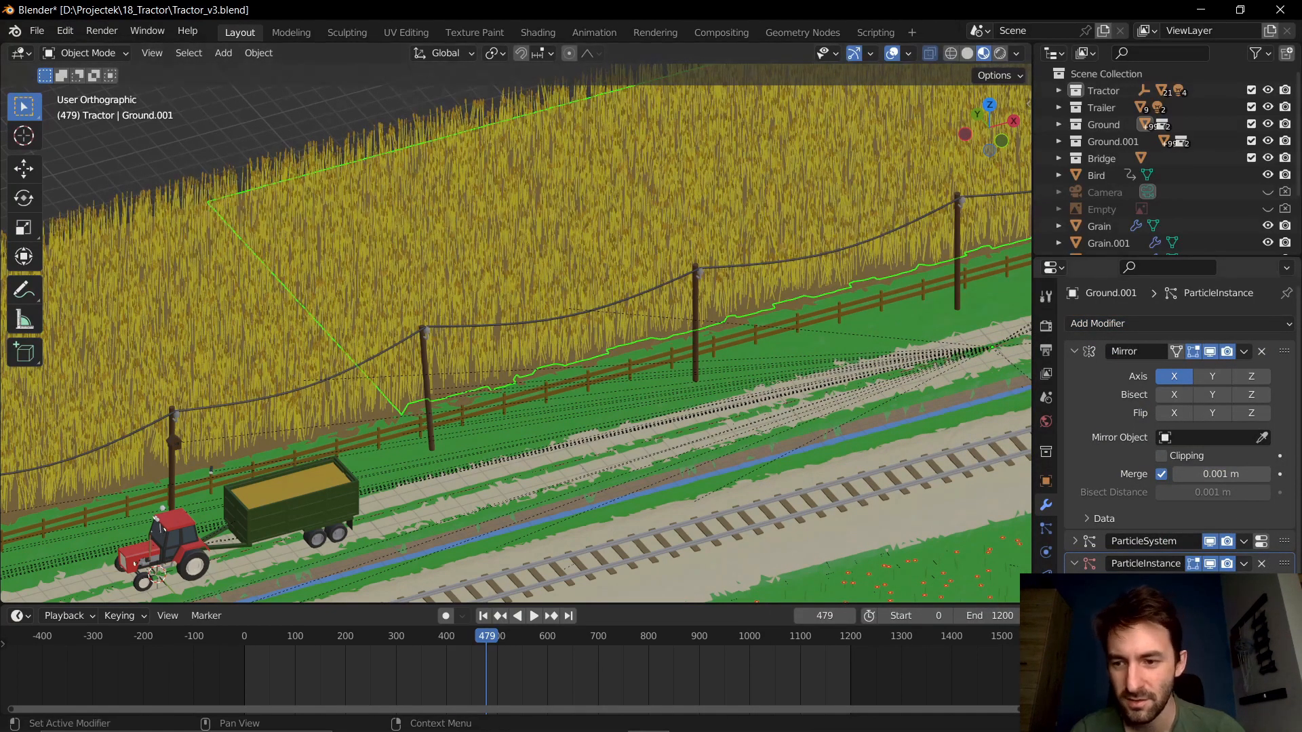
pyautogui.click(1263, 566)
# - Delete the selected grain-covered ground segment behind the fence
pyautogui.keyDown('shift'); pyautogui.moveTo(735, 336); pyautogui.dragTo(514, 409, button='middle'); pyautogui.keyUp('shift')
pyautogui.scroll(-1, 527, 416)
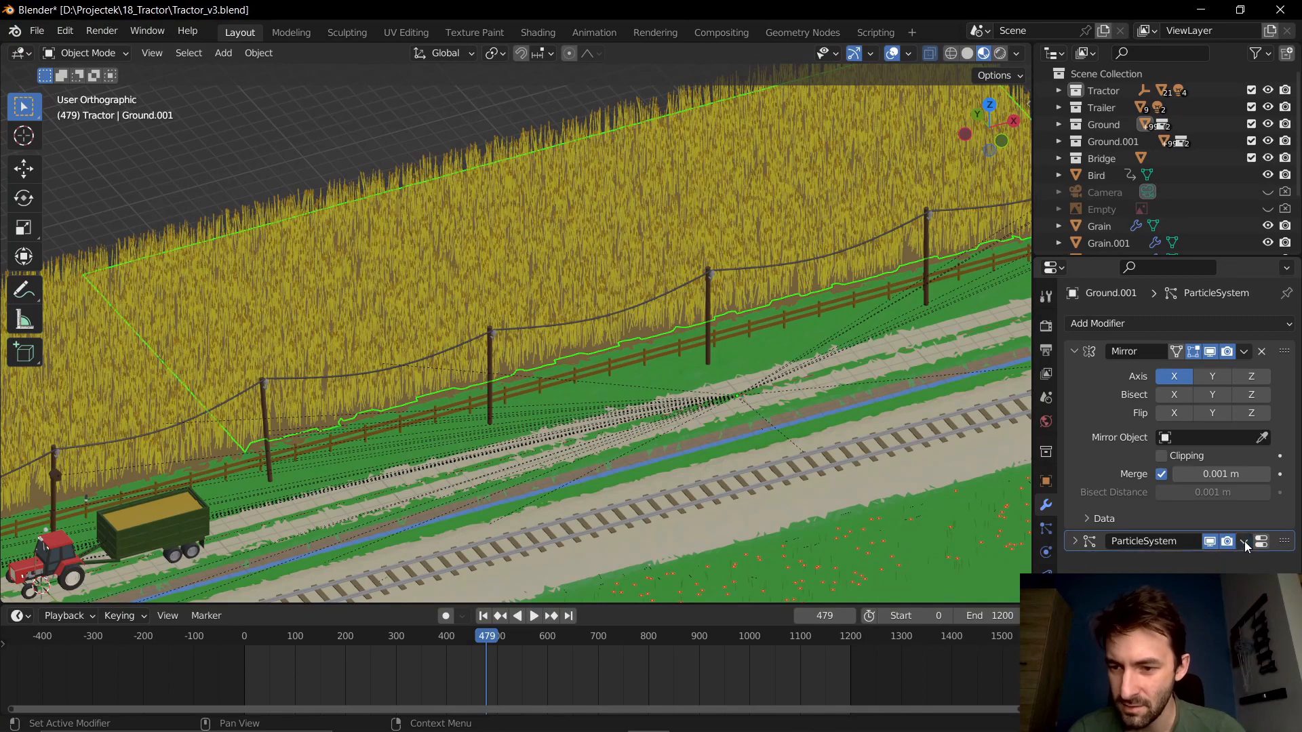
pyautogui.press('Delete')
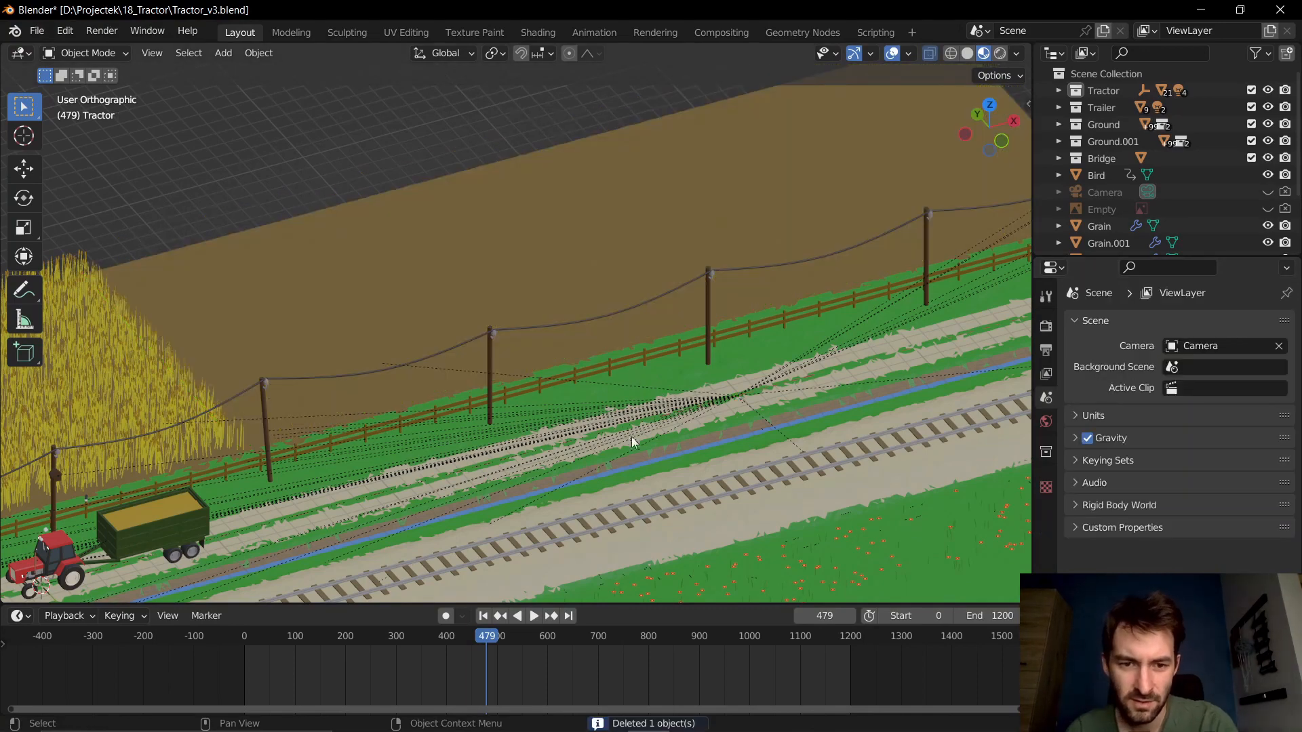
# - Select the single grain object beneath the tractor and move it up about 0.25 m along the Z axis
pyautogui.keyDown('shift'); pyautogui.moveTo(373, 489); pyautogui.dragTo(609, 344, button='middle'); pyautogui.keyUp('shift')
pyautogui.scroll(2, 332, 440)
pyautogui.keyDown('shift'); pyautogui.moveTo(332, 440); pyautogui.dragTo(550, 403, button='middle'); pyautogui.keyUp('shift')
pyautogui.scroll(8, 579, 389)
pyautogui.scroll(2, 698, 406)
pyautogui.scroll(3, 551, 403)
pyautogui.click(540, 415)
pyautogui.press('g')
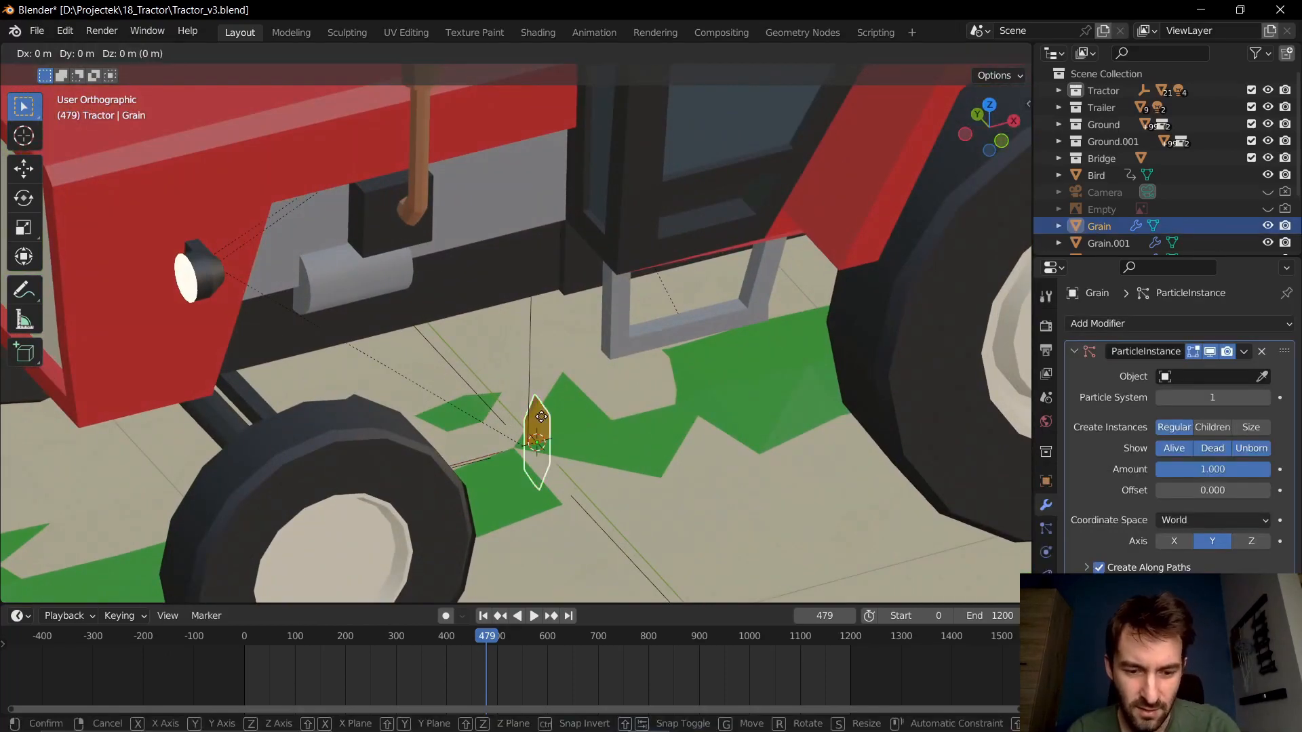
pyautogui.press('z')
pyautogui.click(537, 340)
# - Inspect the grain's low-poly mesh up close in Edit Mode and return to Object Mode
pyautogui.scroll(5, 560, 397)
pyautogui.moveTo(564, 406); pyautogui.dragTo(574, 422, button='middle')
pyautogui.scroll(-6, 570, 421)
pyautogui.scroll(-5, 583, 388)
pyautogui.scroll(9, 660, 405)
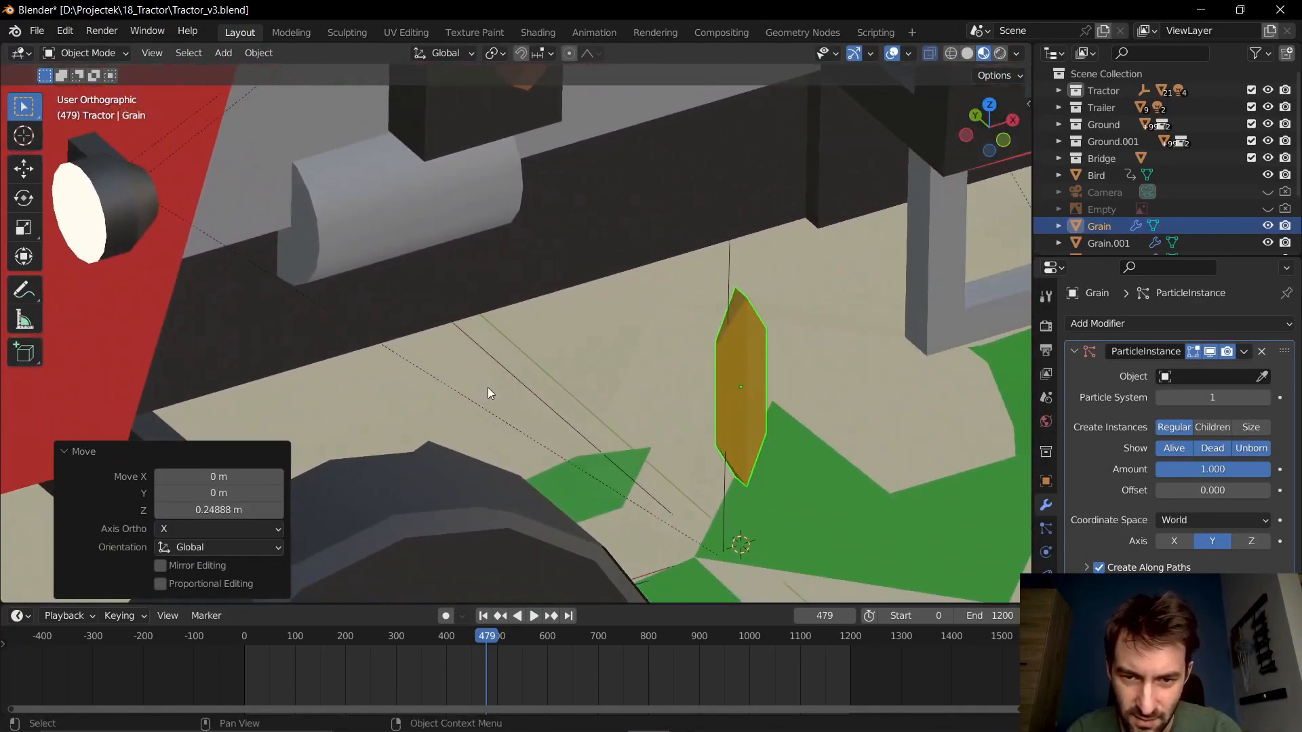
pyautogui.press('Tab')
pyautogui.keyDown('shift'); pyautogui.moveTo(739, 398); pyautogui.dragTo(521, 350, button='middle'); pyautogui.keyUp('shift')
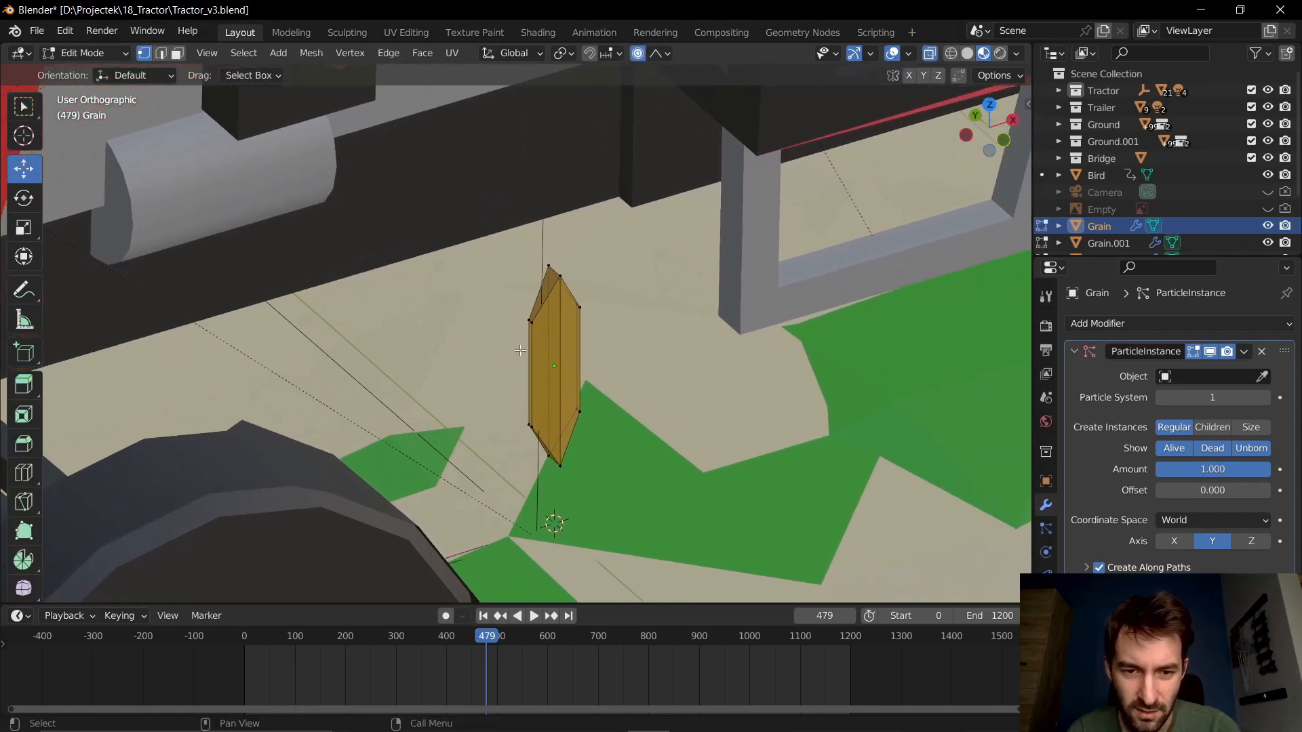
pyautogui.scroll(-2, 521, 350)
pyautogui.press('Tab')
pyautogui.scroll(-8, 566, 358)
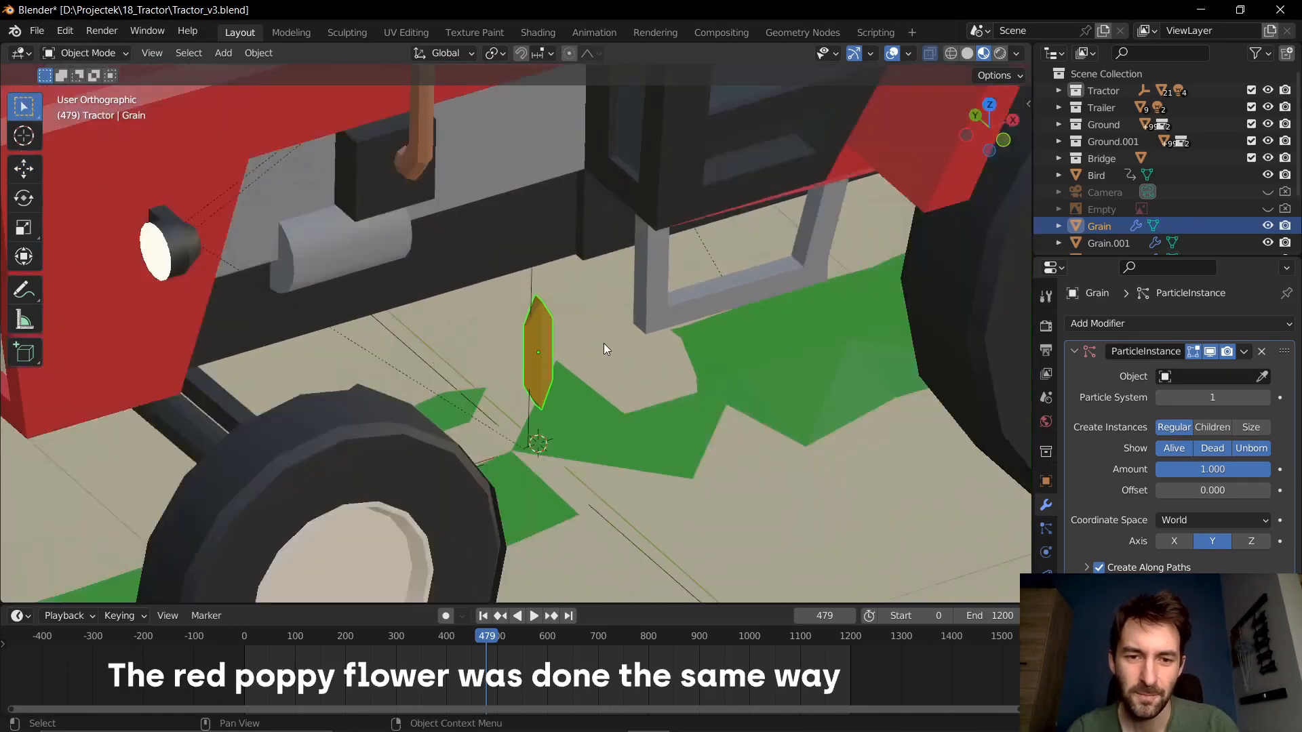
# - Go to frame 503, select the smoke emitter at the tractor's exhaust and inspect its particle systems, surveying the whole scene as well
pyautogui.keyDown('shift'); pyautogui.moveTo(551, 361); pyautogui.dragTo(564, 418, button='middle'); pyautogui.keyUp('shift')
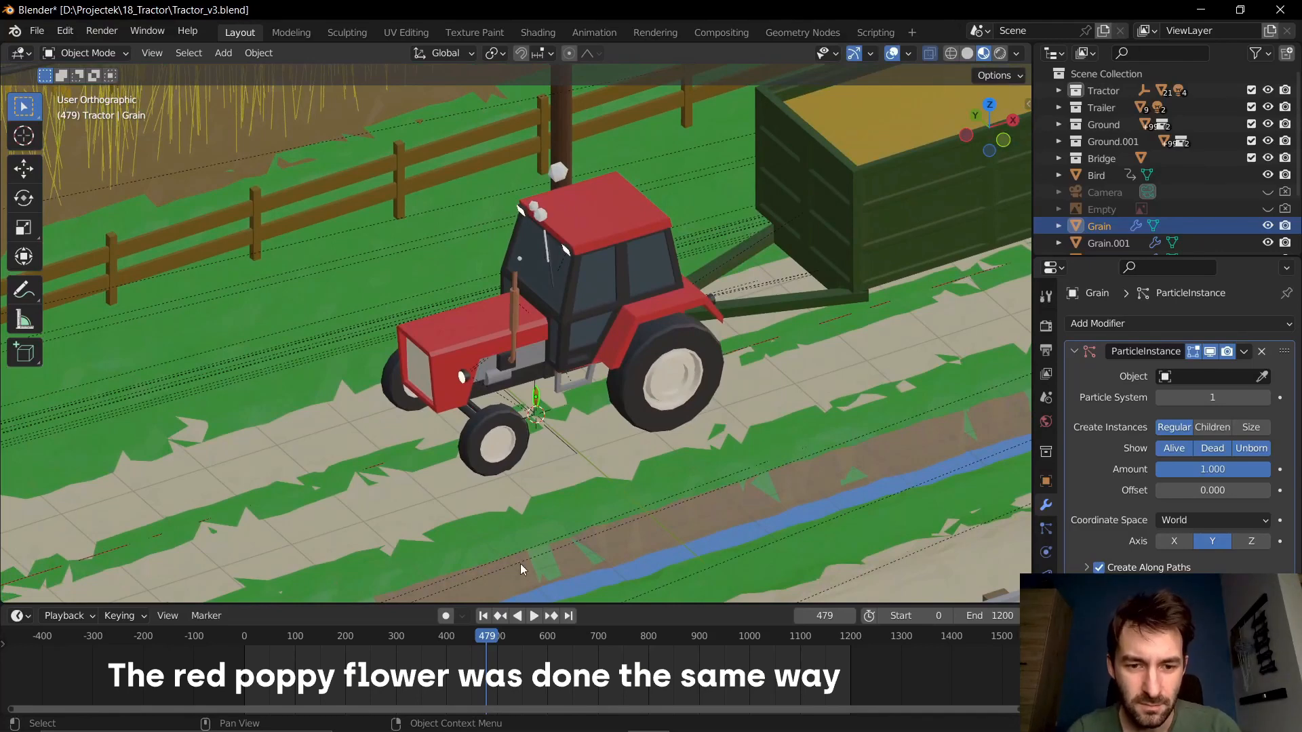
pyautogui.moveTo(490, 637); pyautogui.dragTo(499, 637)
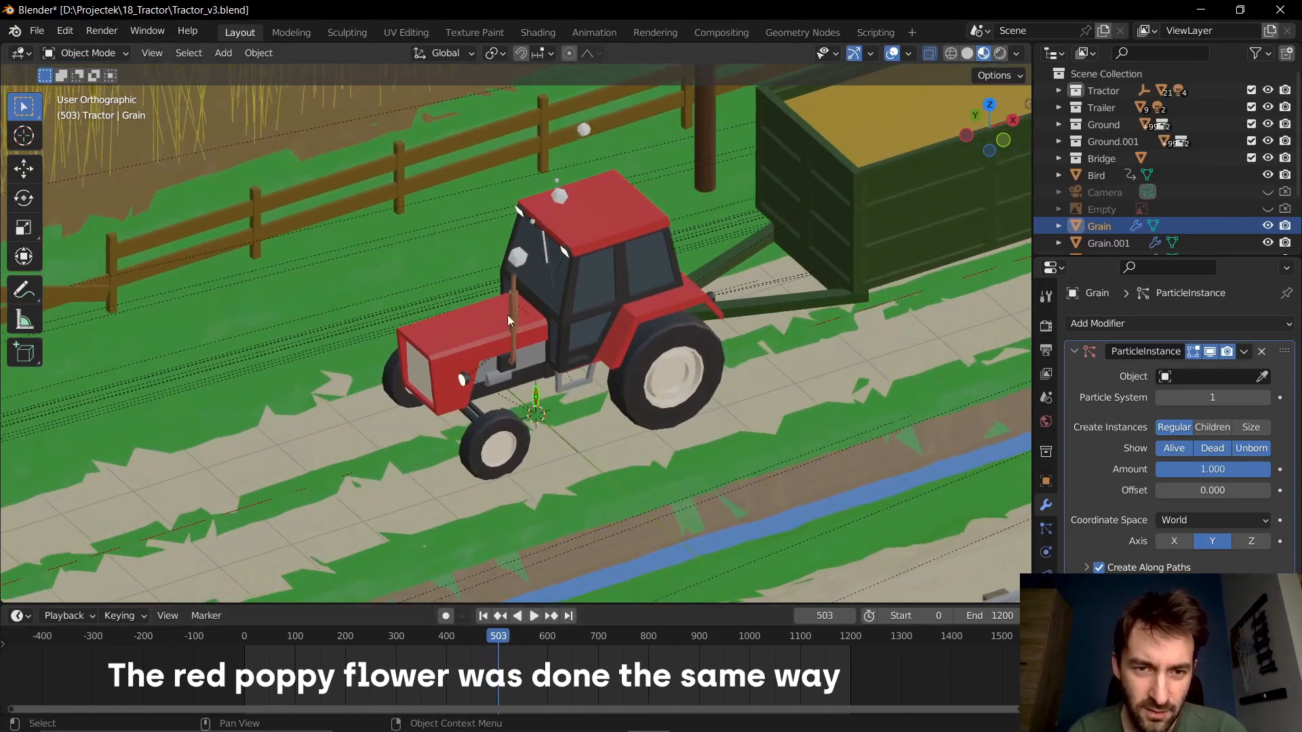
pyautogui.click(525, 256)
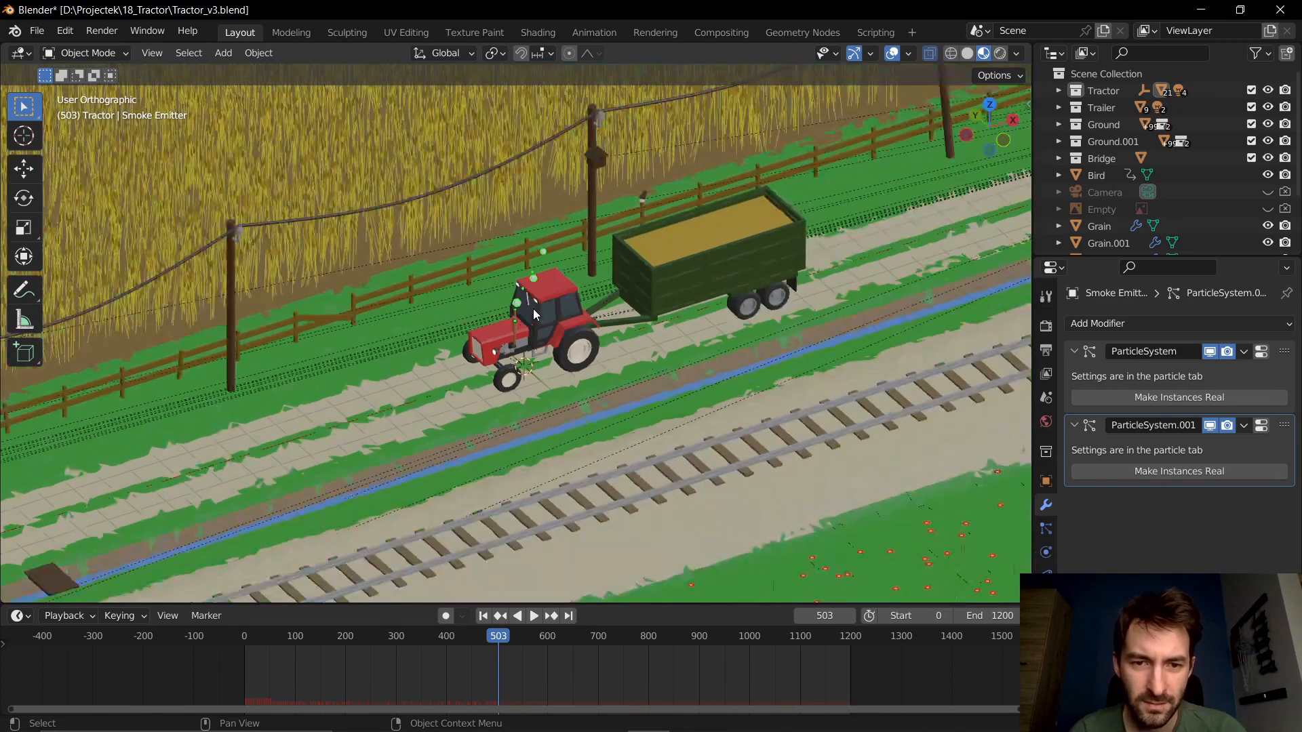
pyautogui.scroll(6, 528, 302)
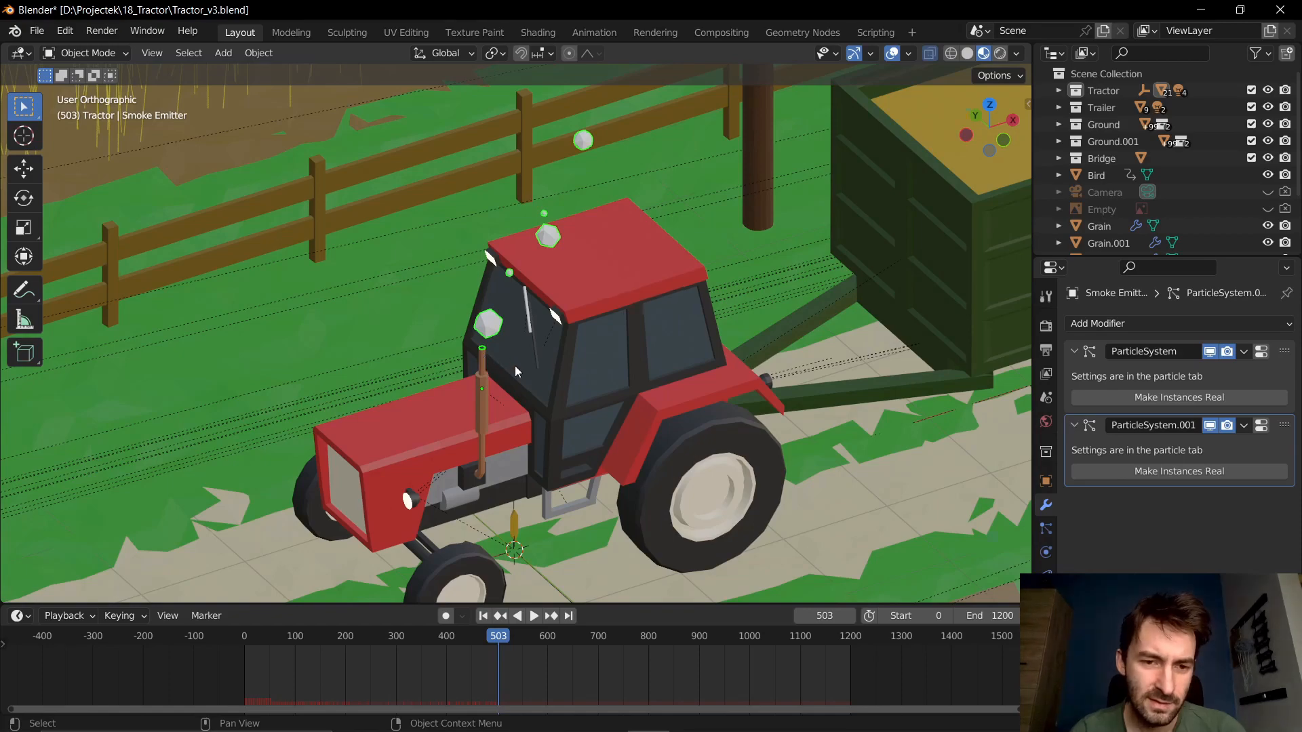
pyautogui.scroll(-8, 515, 369)
pyautogui.scroll(1, 515, 373)
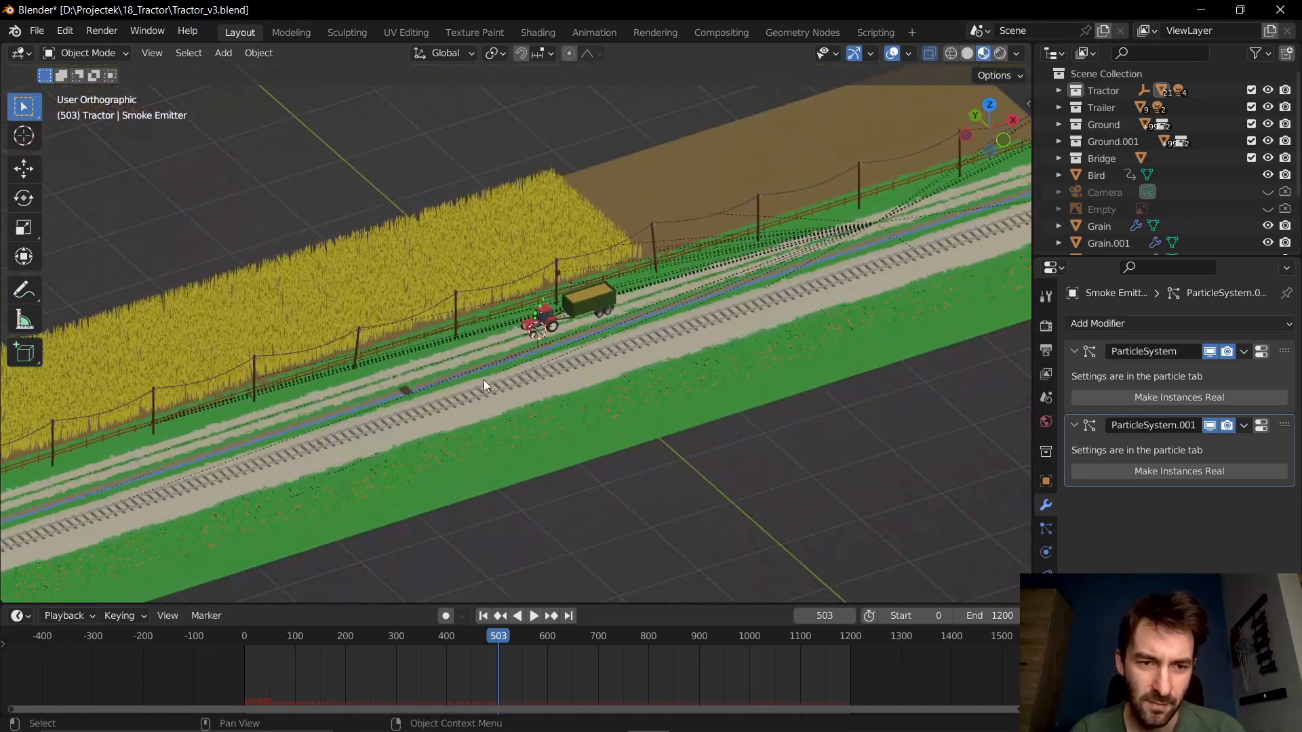
pyautogui.keyDown('shift'); pyautogui.moveTo(483, 384); pyautogui.dragTo(598, 400, button='middle'); pyautogui.keyUp('shift')
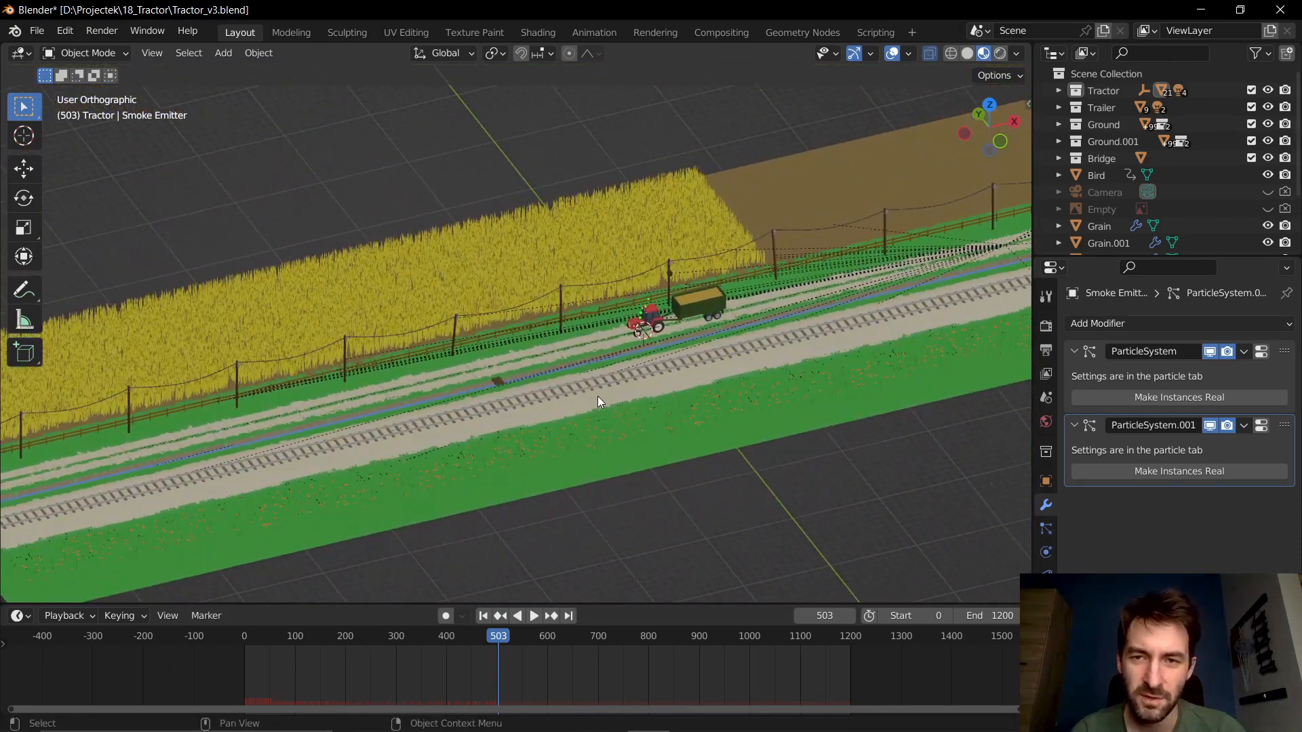